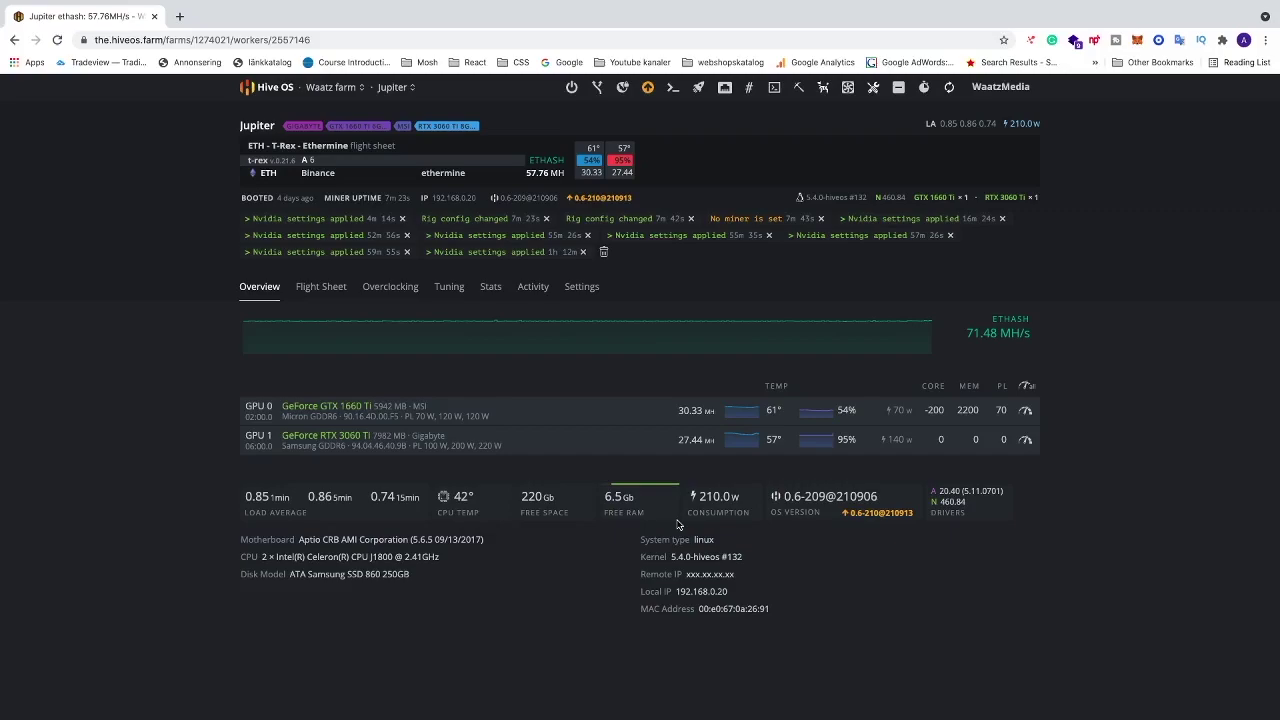
Step: Go from the farms list into the Waatz farm and open the Jupiter worker
{"action": "scroll", "coordinate": [370, 461], "scroll_direction": "up", "scroll_amount": 3}
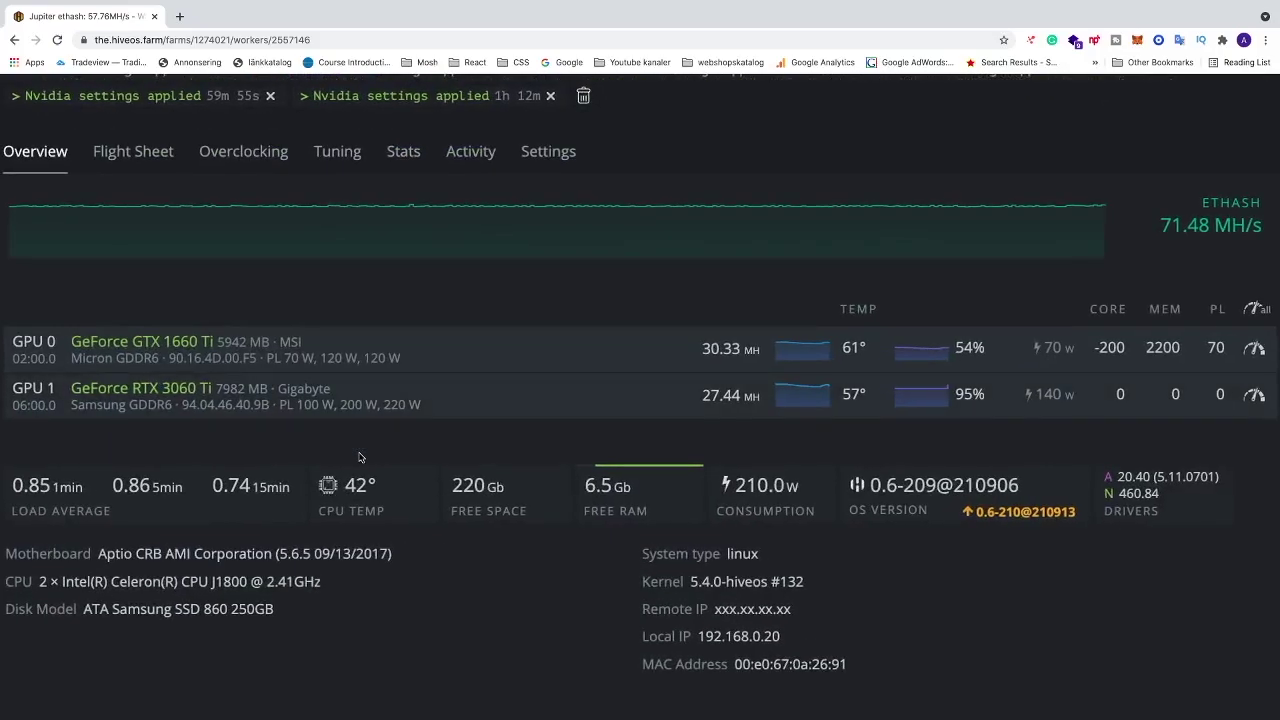
{"action": "scroll", "coordinate": [425, 449], "scroll_direction": "up", "scroll_amount": 1}
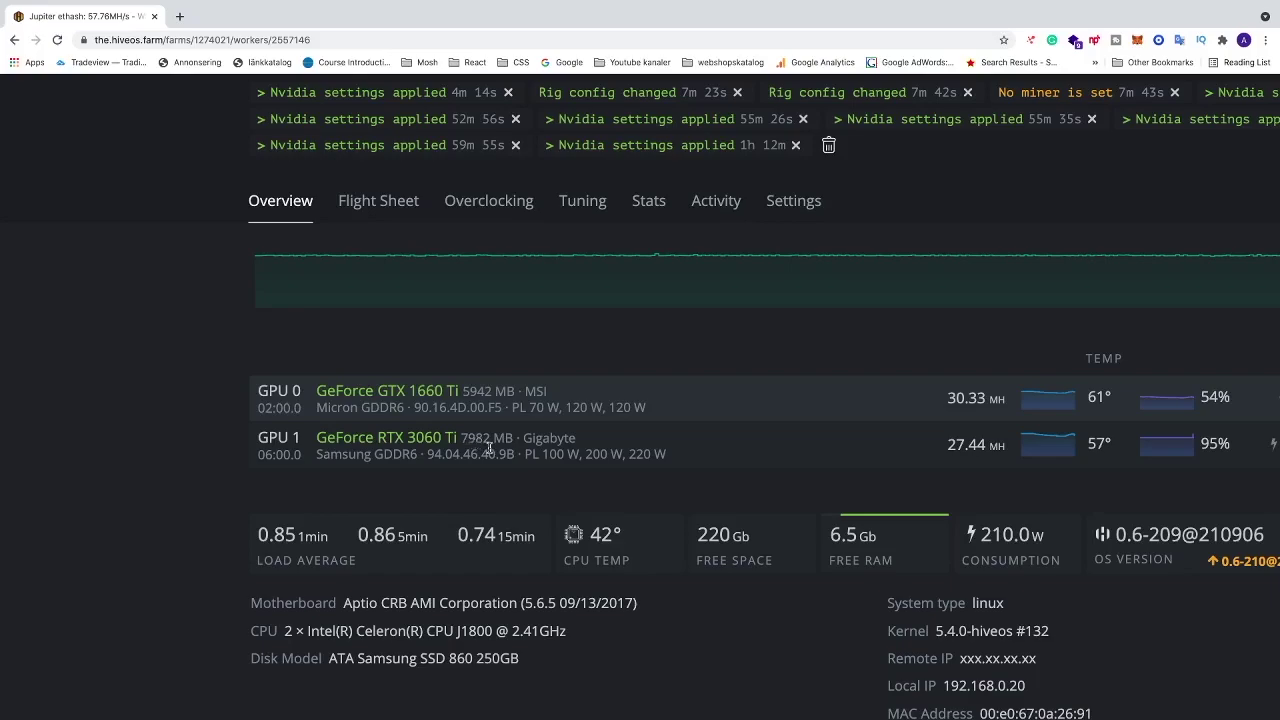
{"action": "scroll", "coordinate": [570, 459], "scroll_direction": "right", "scroll_amount": 2}
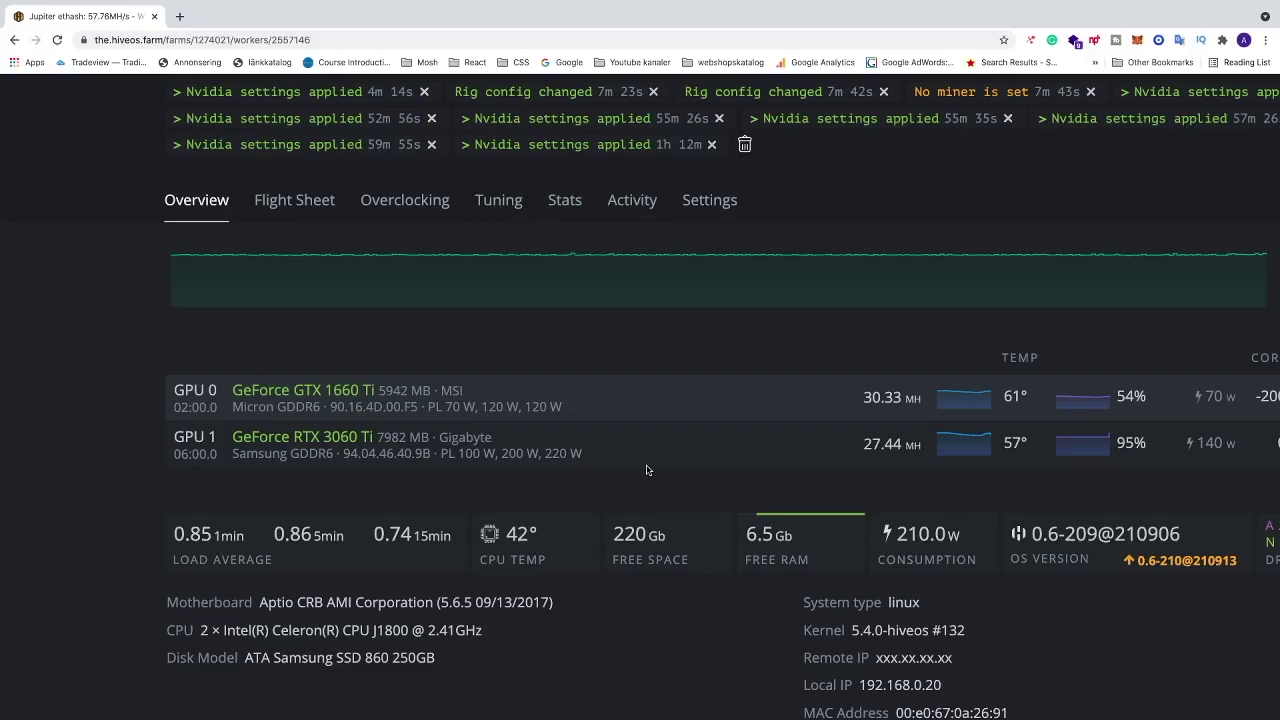
{"action": "scroll", "coordinate": [647, 470], "scroll_direction": "up", "scroll_amount": 1}
{"action": "scroll", "coordinate": [647, 470], "scroll_direction": "right", "scroll_amount": 4}
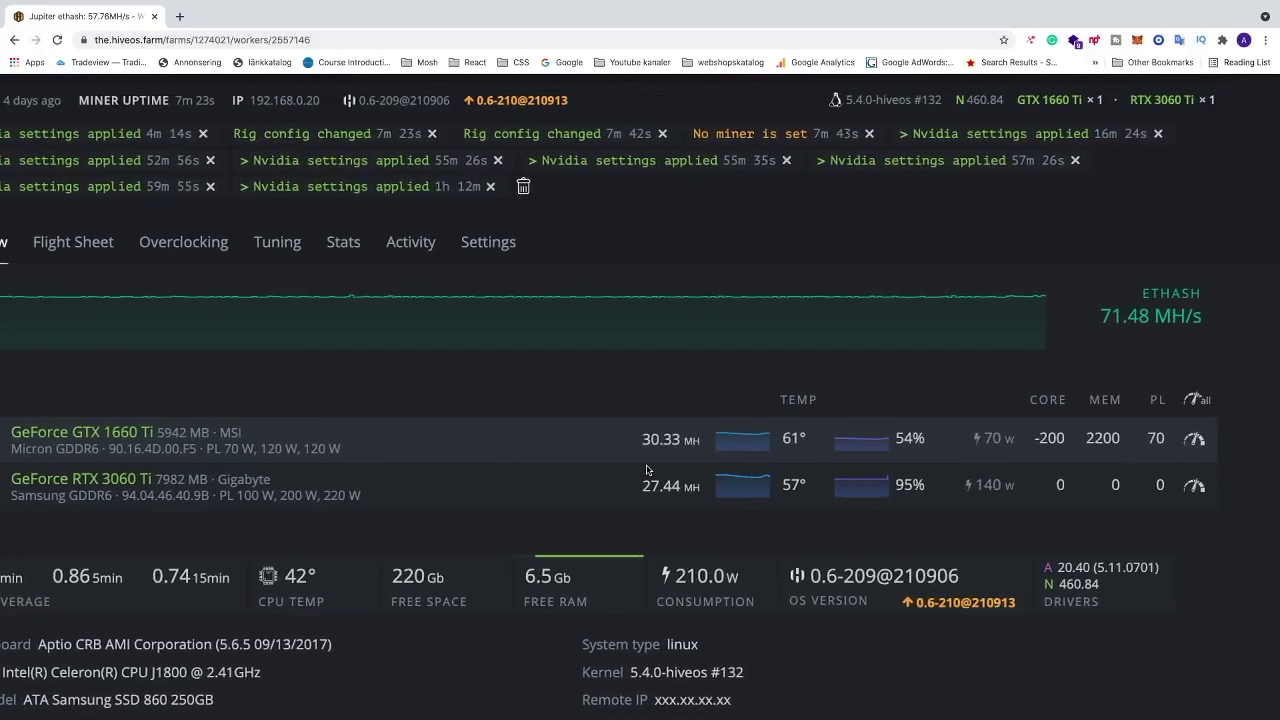
{"action": "scroll", "coordinate": [647, 470], "scroll_direction": "right", "scroll_amount": 1}
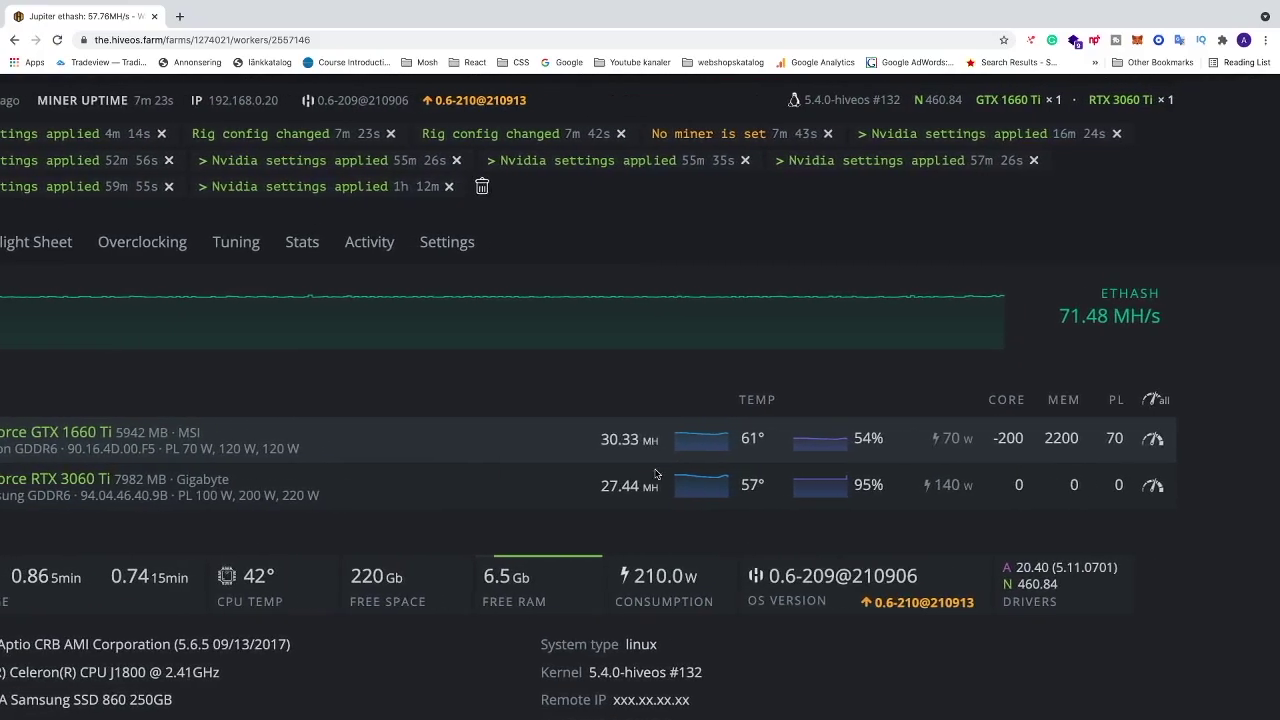
{"action": "scroll", "coordinate": [637, 485], "scroll_direction": "left", "scroll_amount": 10}
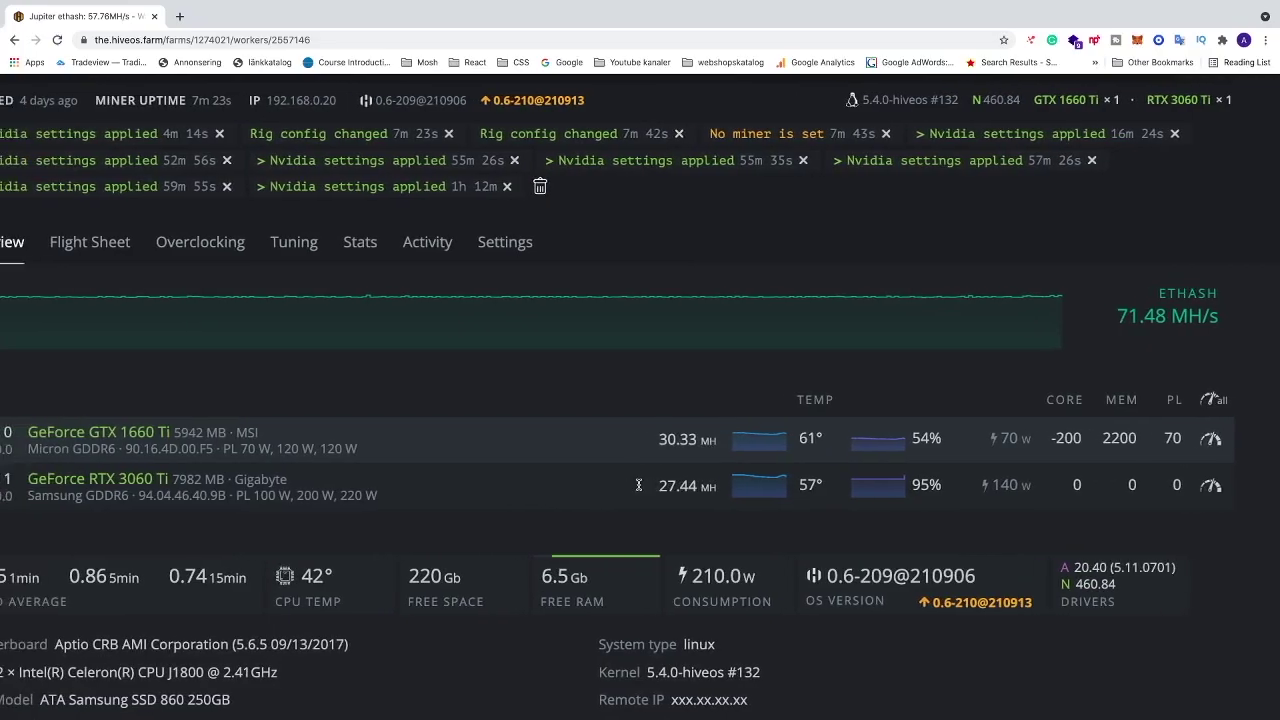
{"action": "scroll", "coordinate": [600, 400], "scroll_direction": "up", "scroll_amount": 4}
{"action": "scroll", "coordinate": [447, 235], "scroll_direction": "right", "scroll_amount": 12}
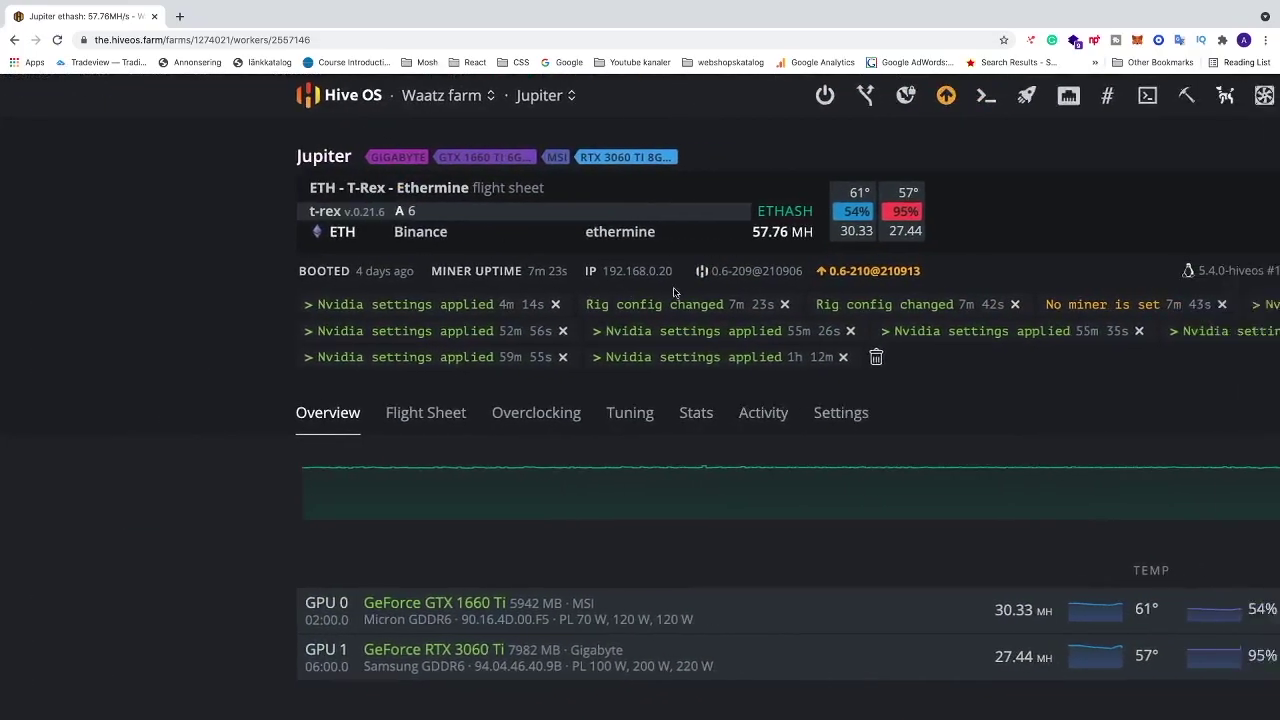
{"action": "scroll", "coordinate": [538, 502], "scroll_direction": "down", "scroll_amount": 4}
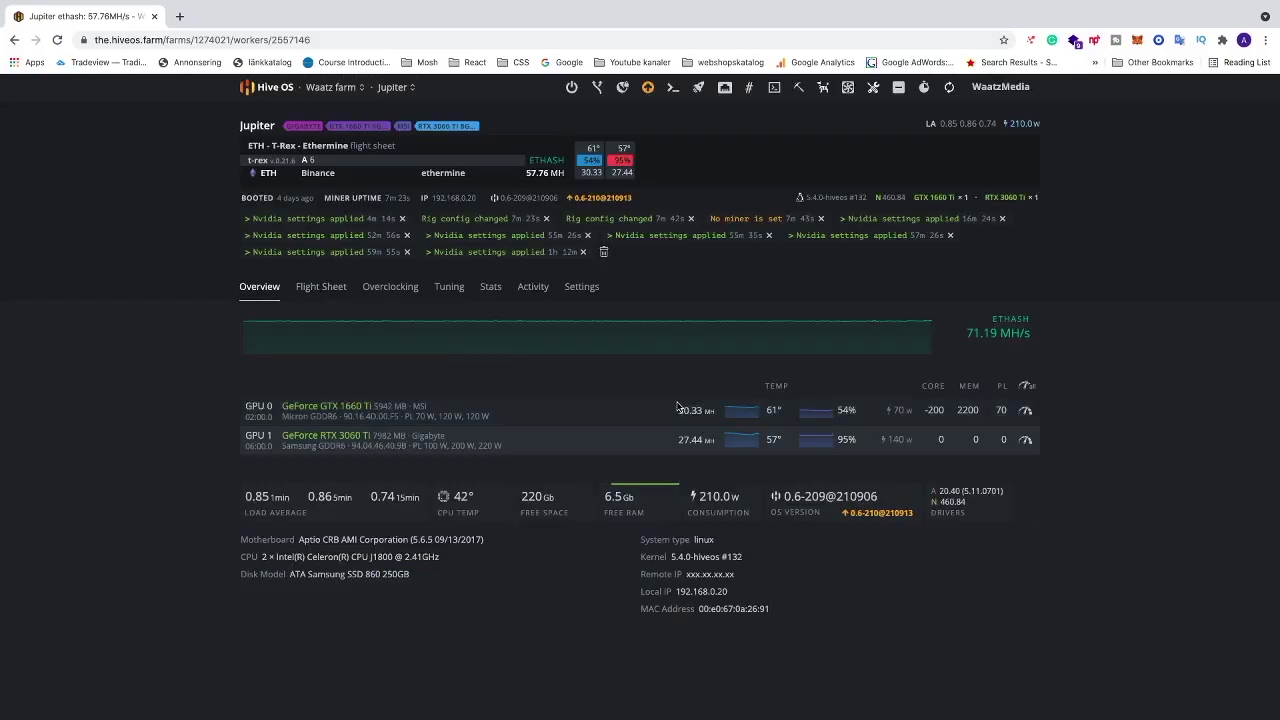
{"action": "left_click", "coordinate": [272, 88]}
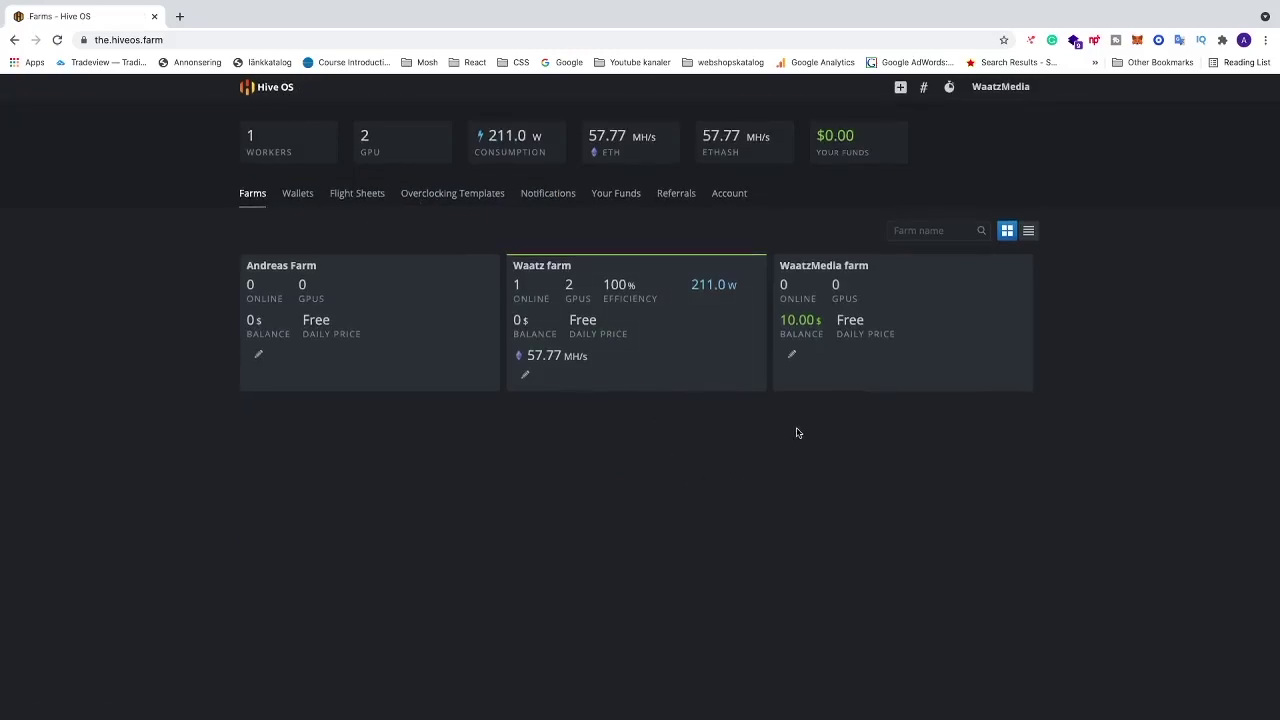
{"action": "left_click", "coordinate": [645, 332]}
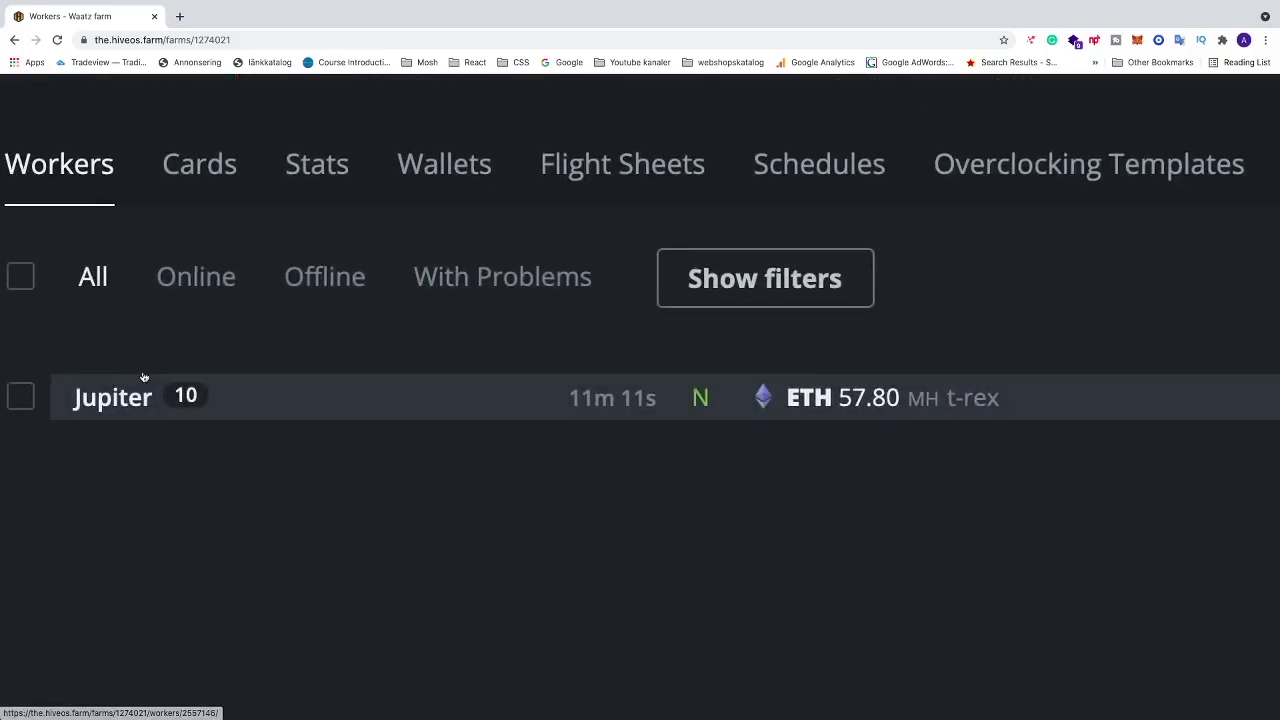
{"action": "left_click", "coordinate": [172, 393]}
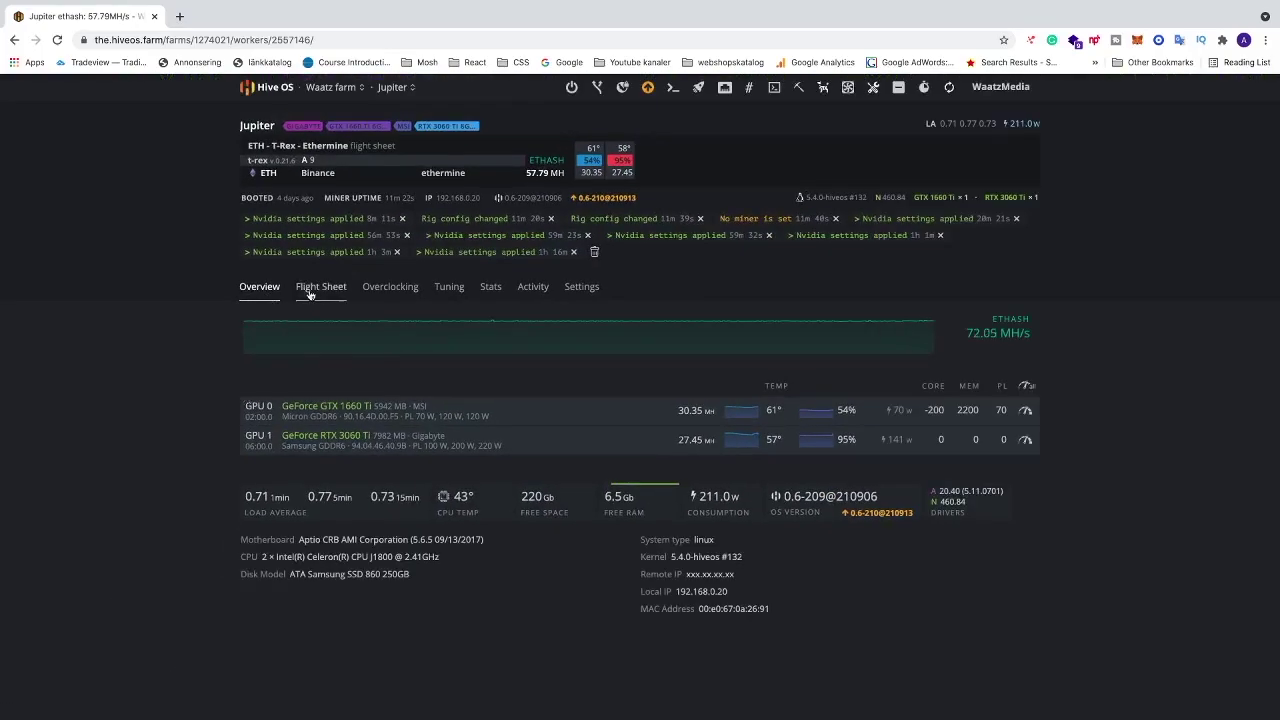
Step: Unset Jupiter's ETH T-Rex Ethermine flight sheet from its Flight Sheet tab
{"action": "left_click", "coordinate": [311, 293]}
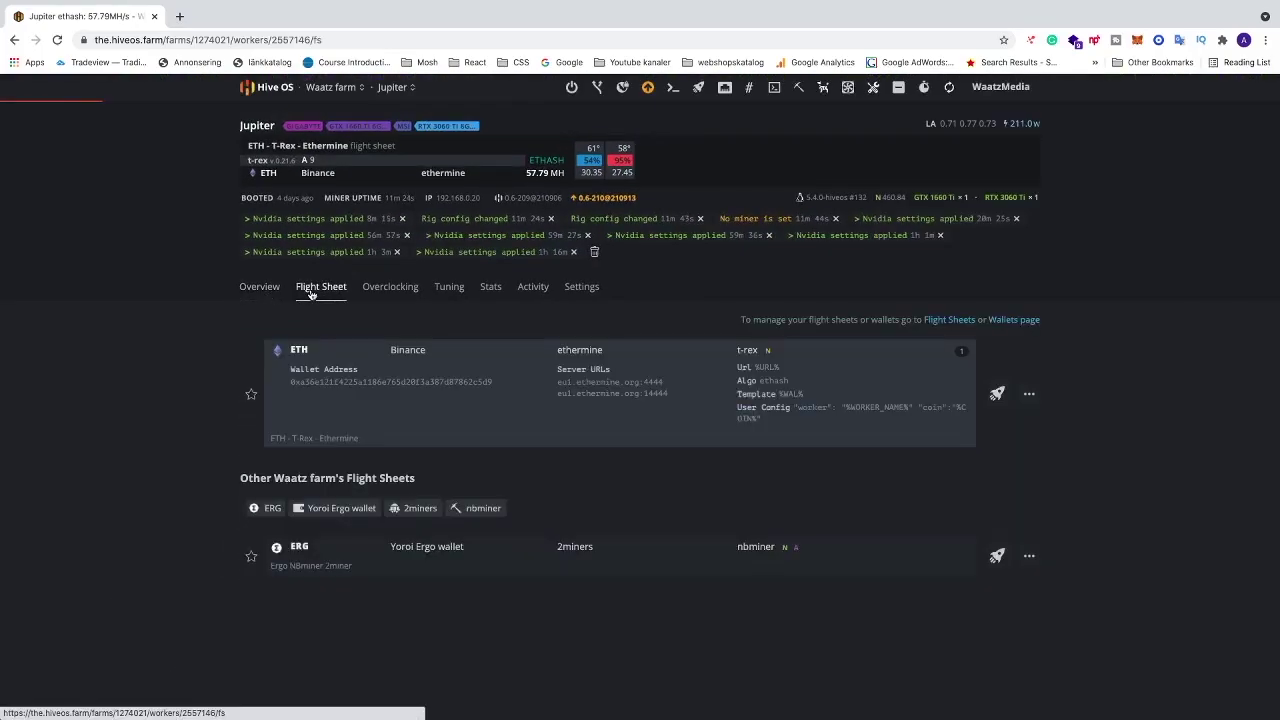
{"action": "left_click", "coordinate": [1031, 395]}
{"action": "left_click", "coordinate": [991, 556]}
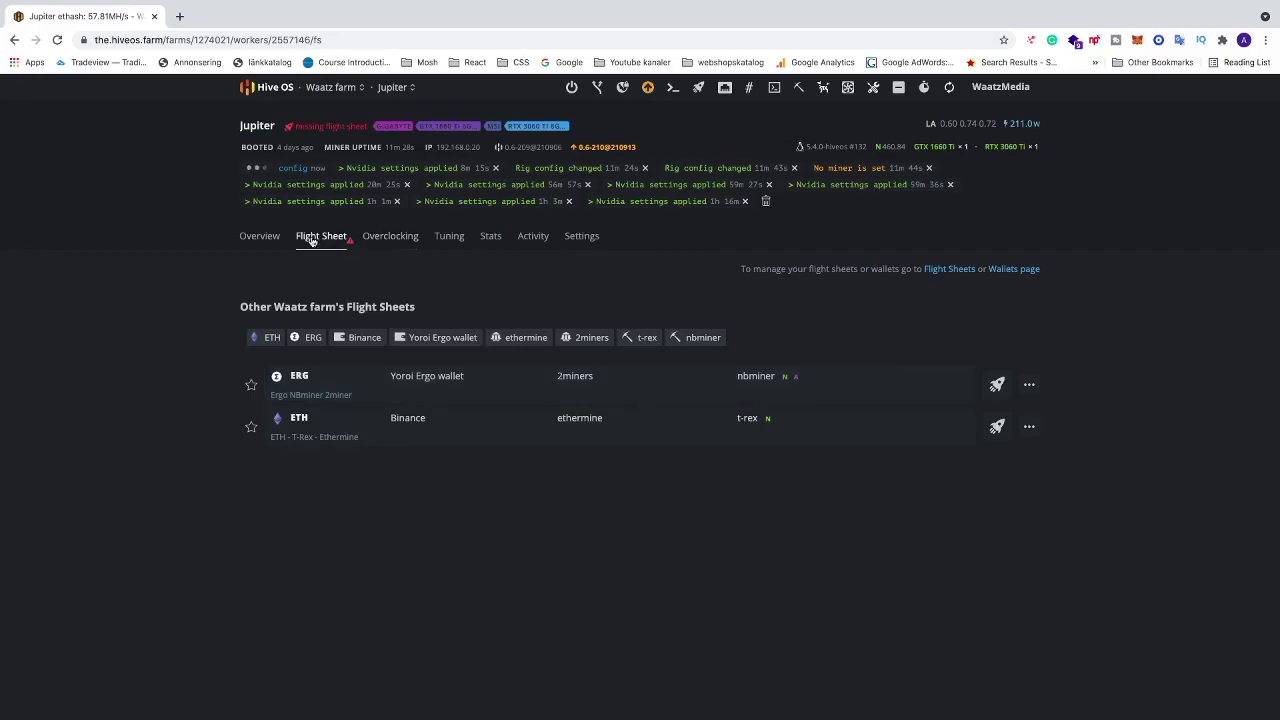
{"action": "key", "text": "ctrl+plus"}
{"action": "key", "text": "ctrl+plus"}
{"action": "key", "text": "ctrl+plus"}
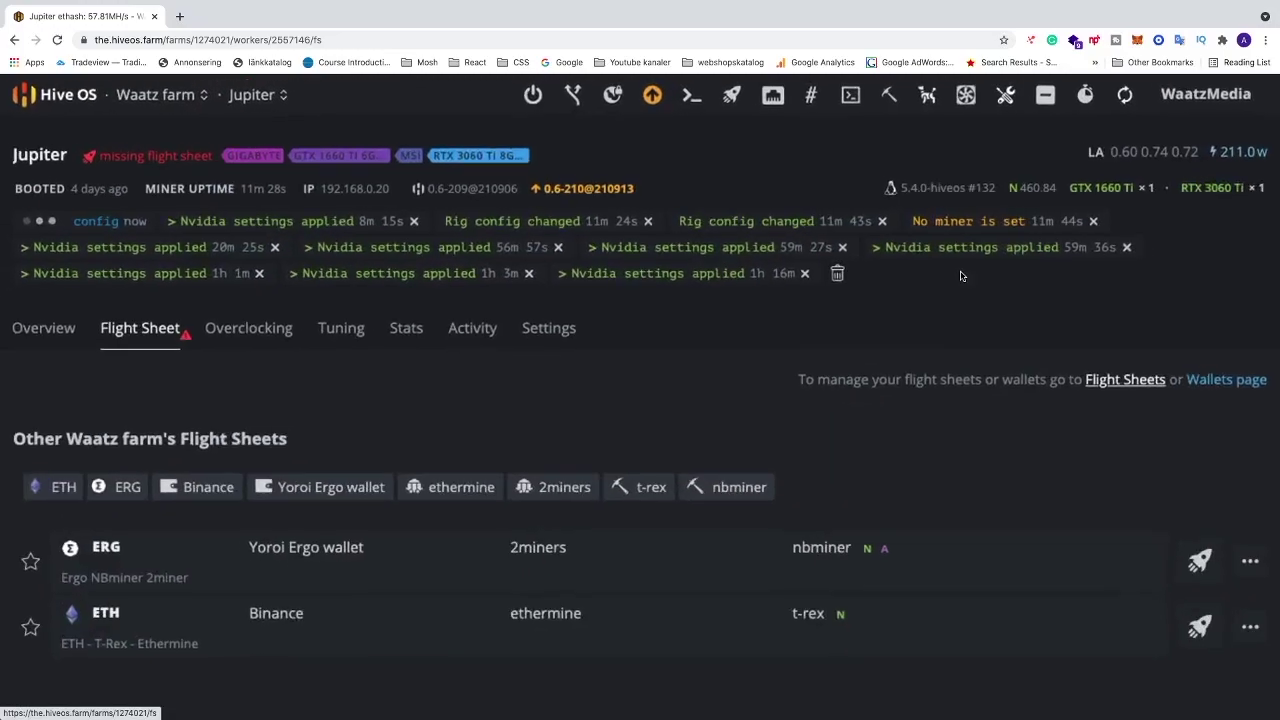
{"action": "scroll", "coordinate": [960, 276], "scroll_direction": "right", "scroll_amount": 4}
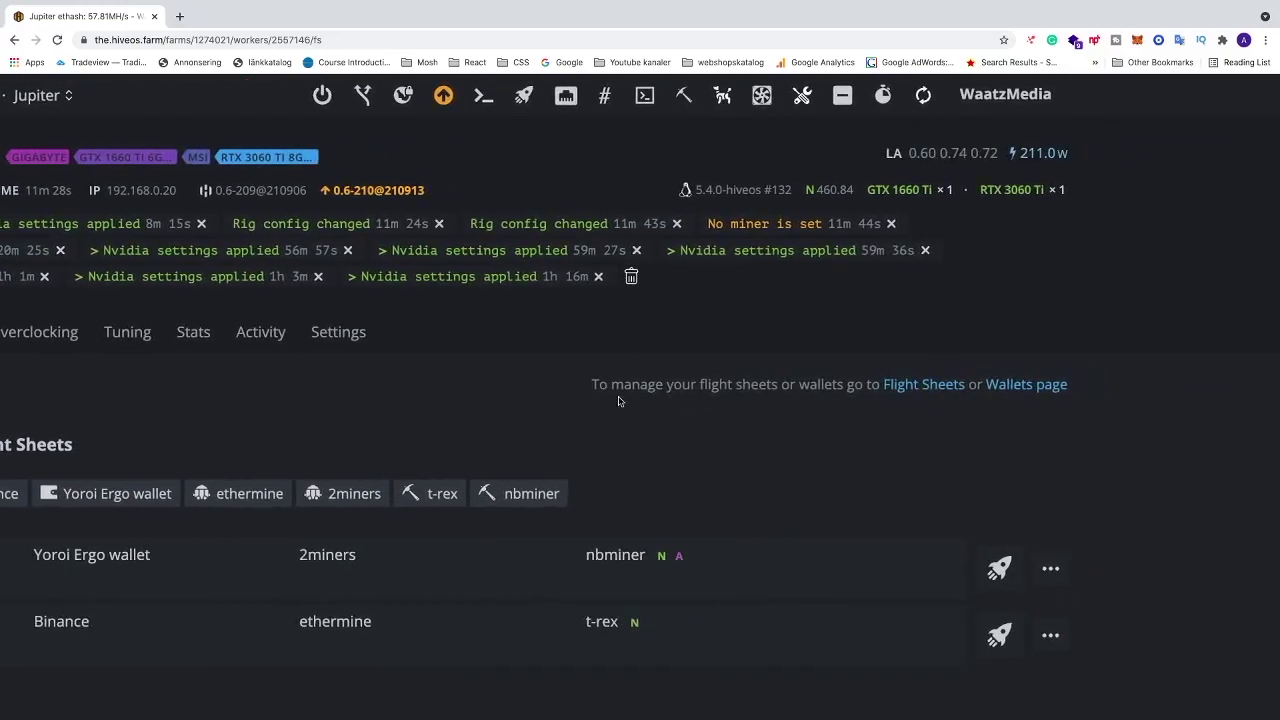
Step: Reach the Waatz farm's Flight Sheets page showing the Add New Flight Sheet form
{"action": "left_click", "coordinate": [923, 386]}
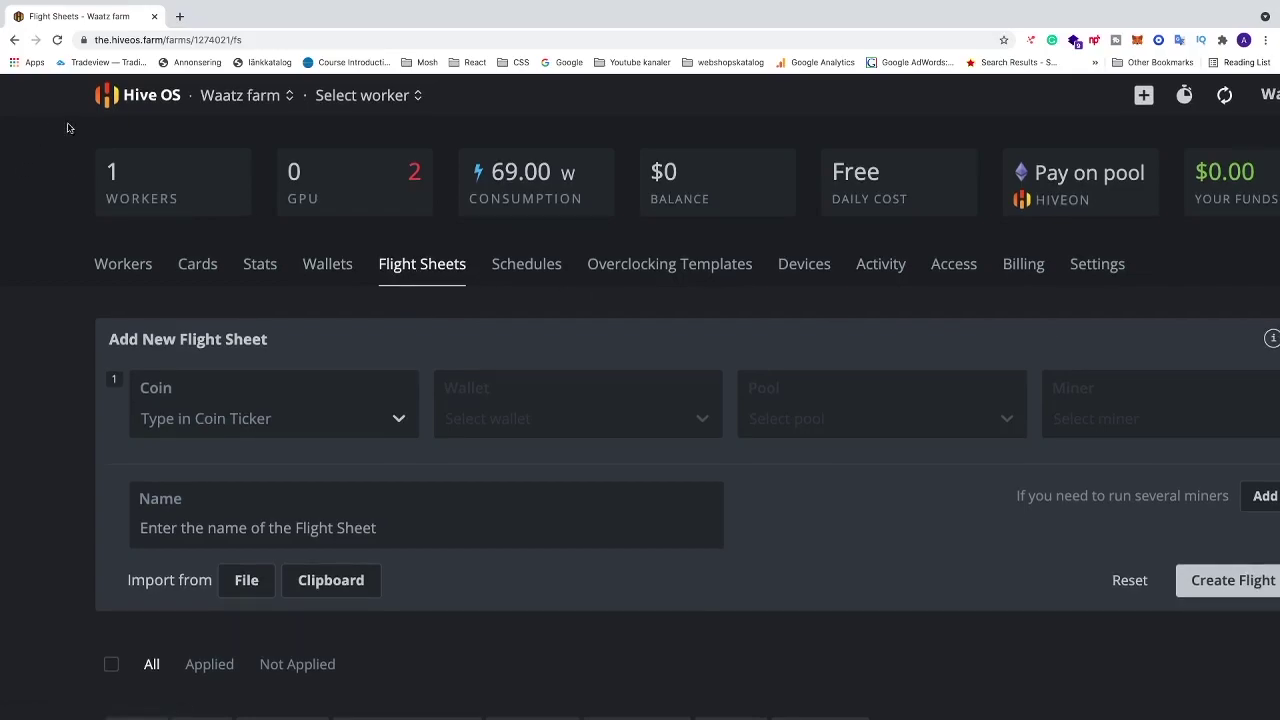
{"action": "left_click", "coordinate": [142, 98]}
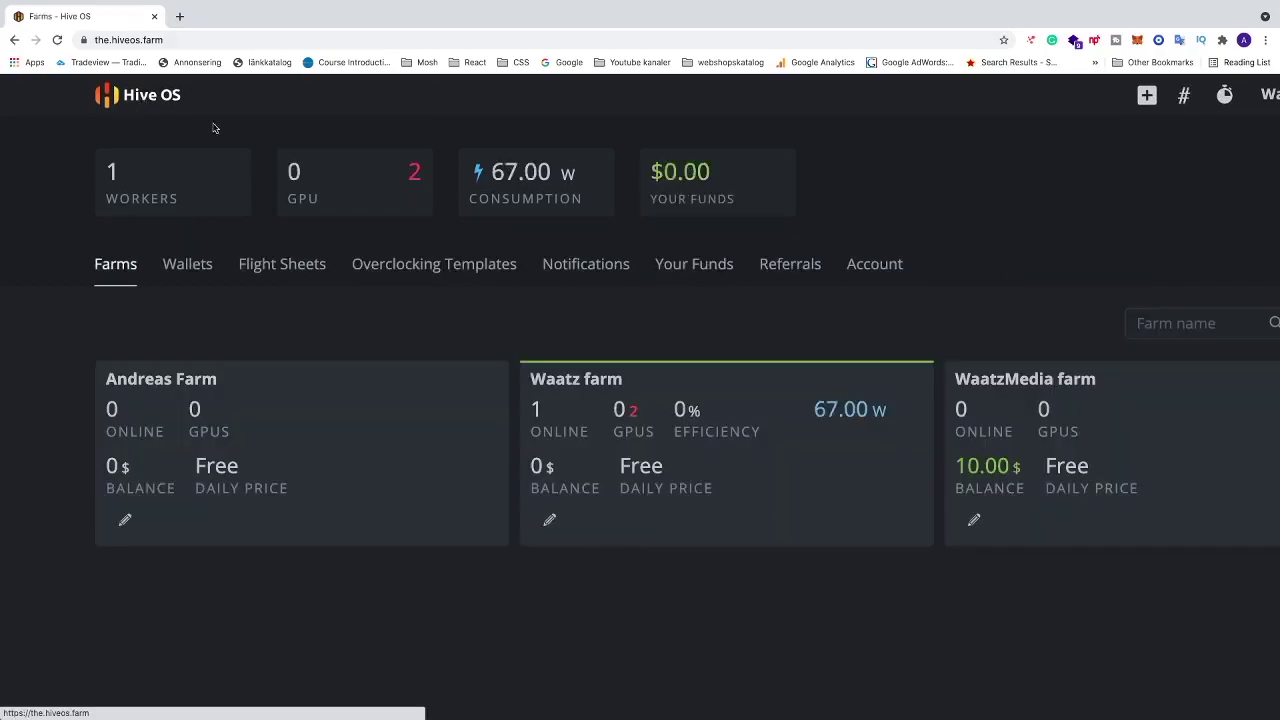
{"action": "left_click", "coordinate": [793, 453]}
{"action": "left_click", "coordinate": [400, 268]}
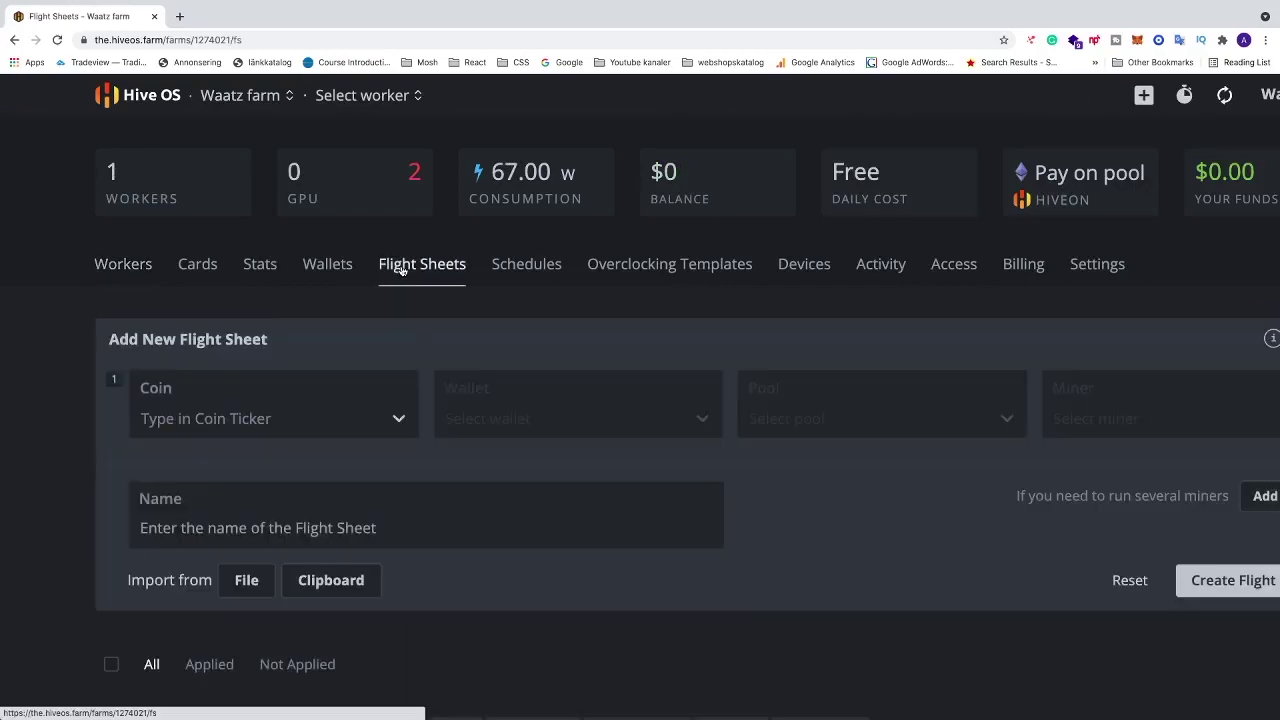
Step: Choose ETH as the new flight sheet's coin and the Binance wallet
{"action": "left_click", "coordinate": [398, 421]}
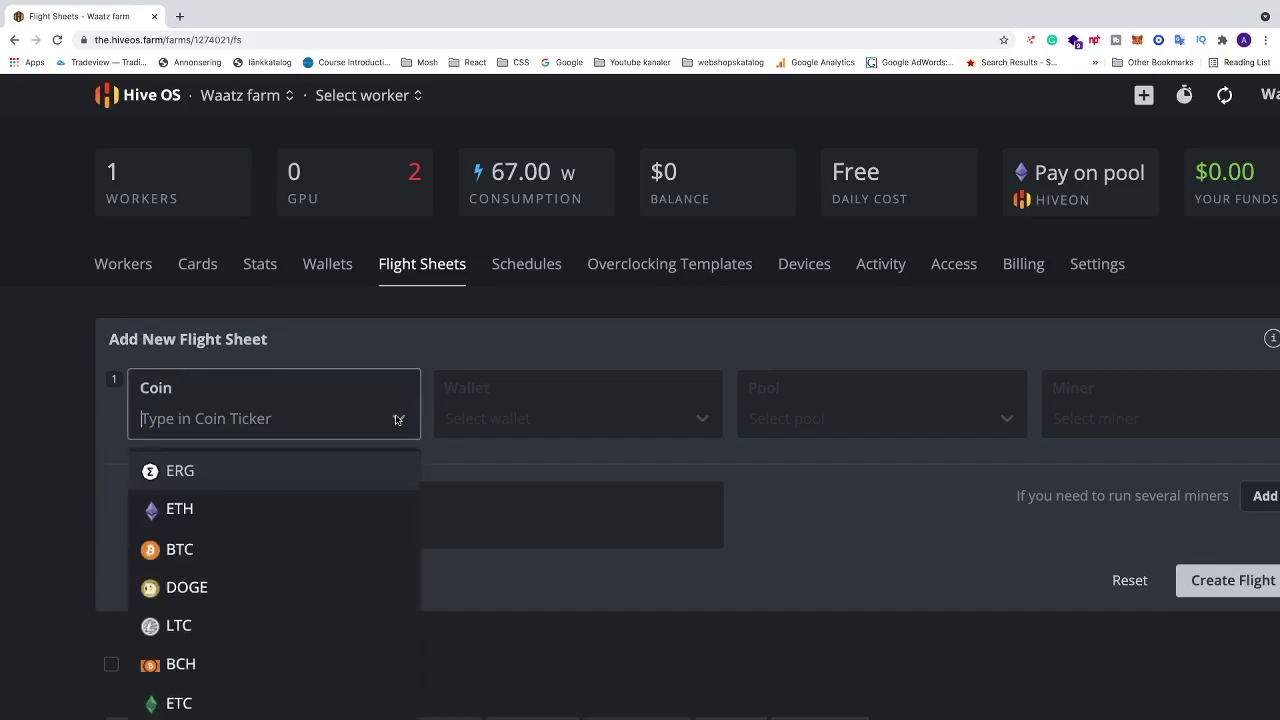
{"action": "left_click", "coordinate": [191, 513]}
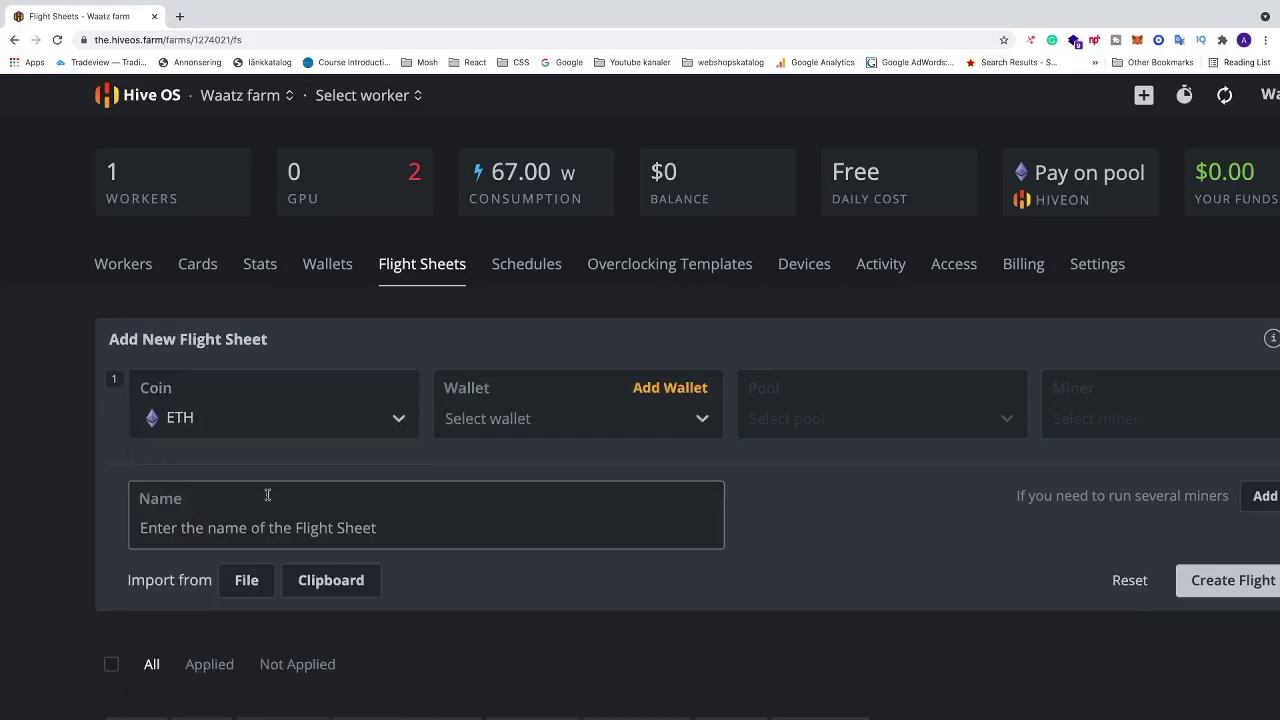
{"action": "left_click", "coordinate": [700, 421]}
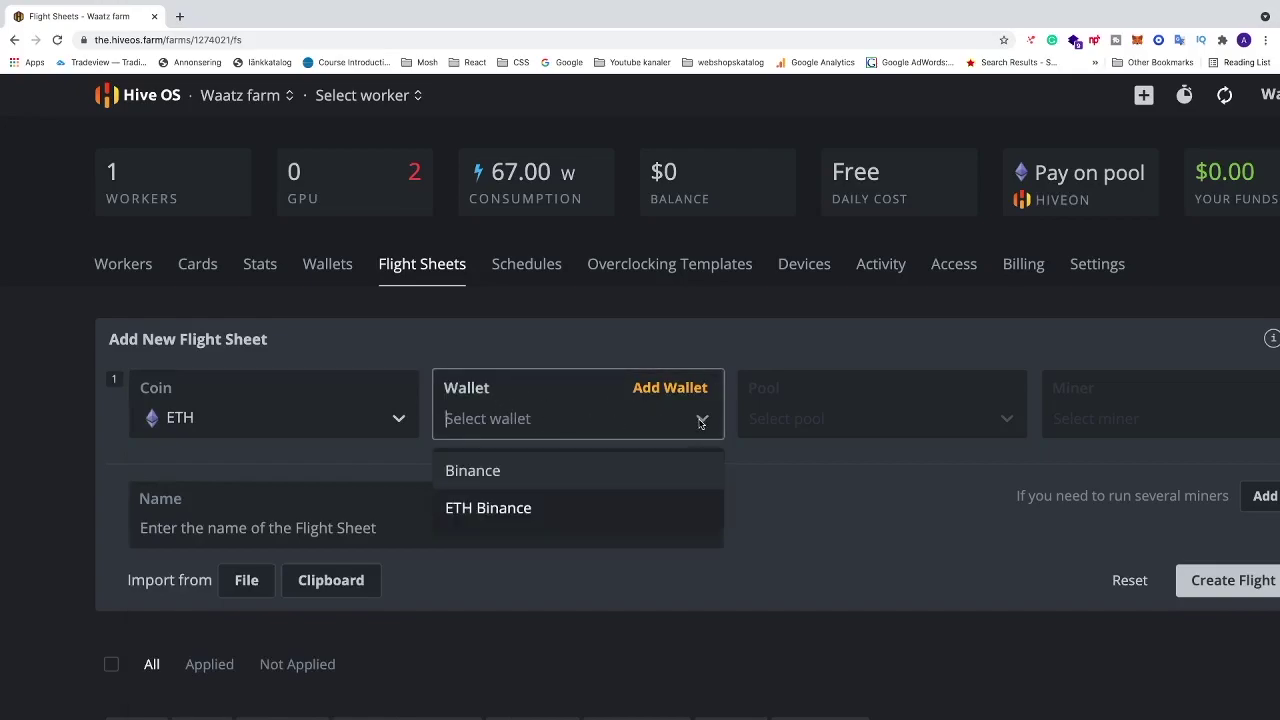
{"action": "left_click", "coordinate": [466, 479]}
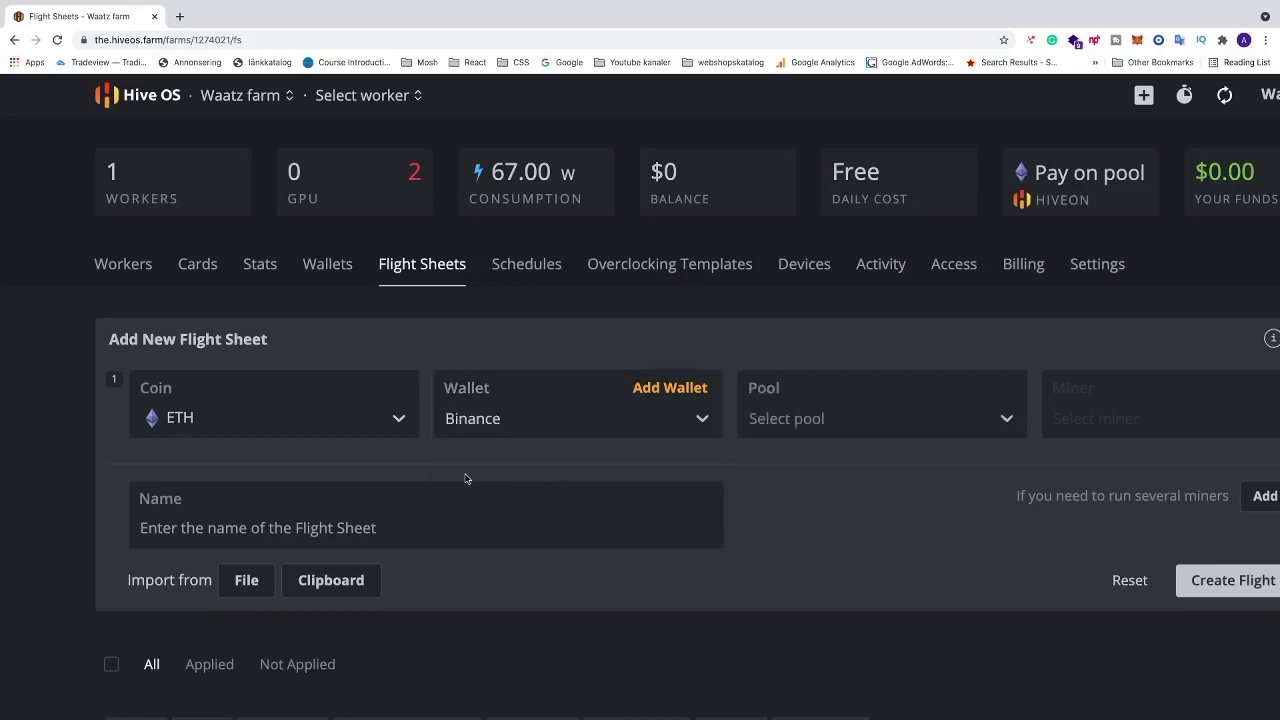
Step: Start adding a new ETH wallet, then cancel it without saving
{"action": "left_click", "coordinate": [668, 390]}
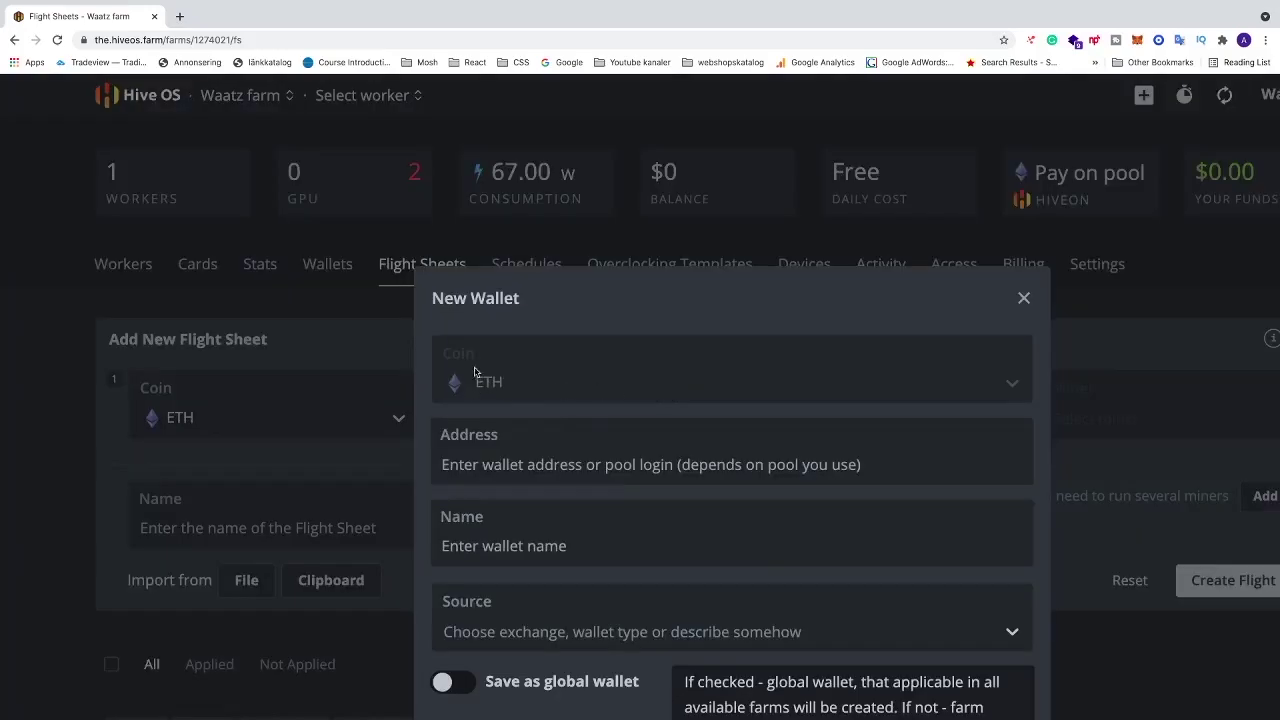
{"action": "scroll", "coordinate": [494, 465], "scroll_direction": "down", "scroll_amount": 1}
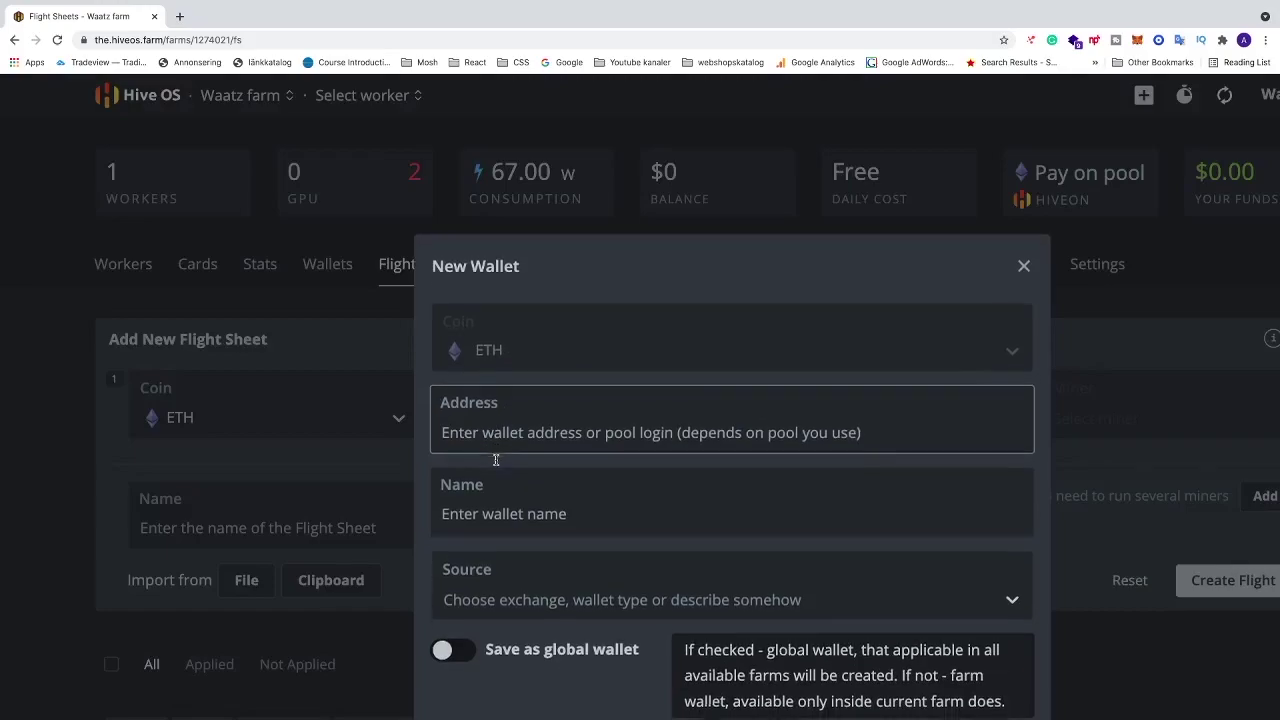
{"action": "scroll", "coordinate": [495, 500], "scroll_direction": "down", "scroll_amount": 5}
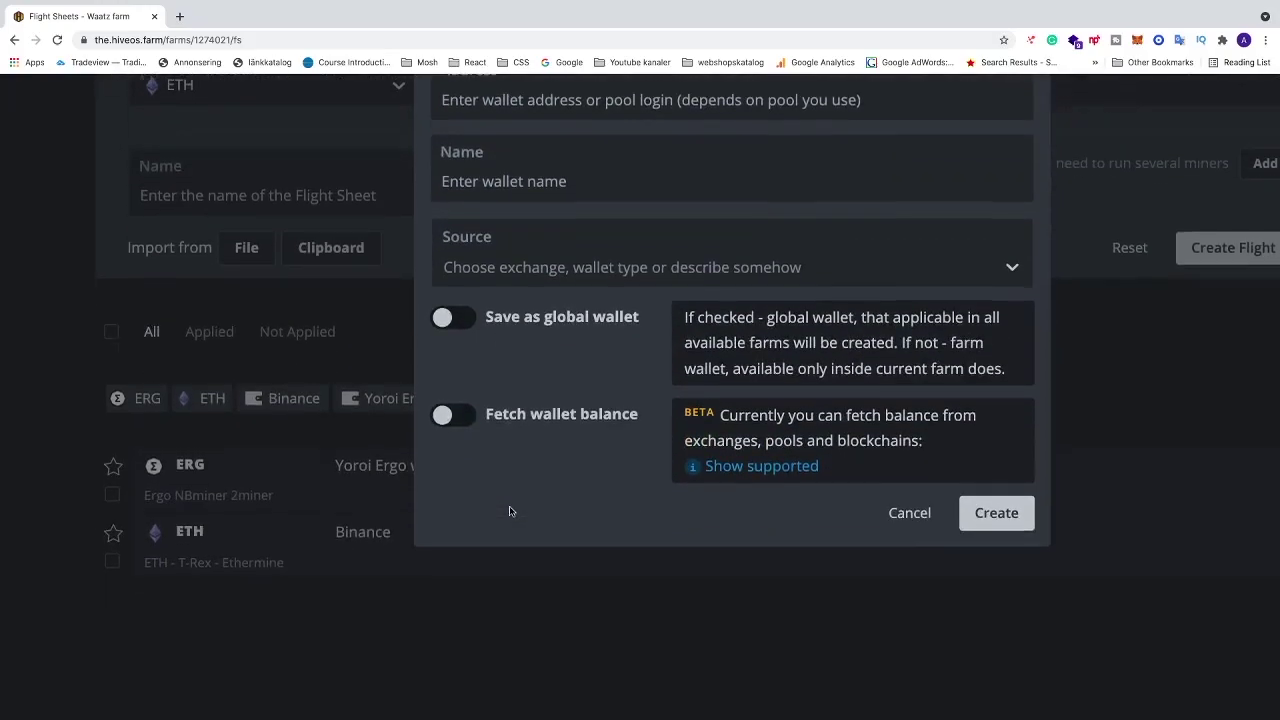
{"action": "left_click", "coordinate": [912, 515]}
{"action": "scroll", "coordinate": [702, 366], "scroll_direction": "up", "scroll_amount": 5}
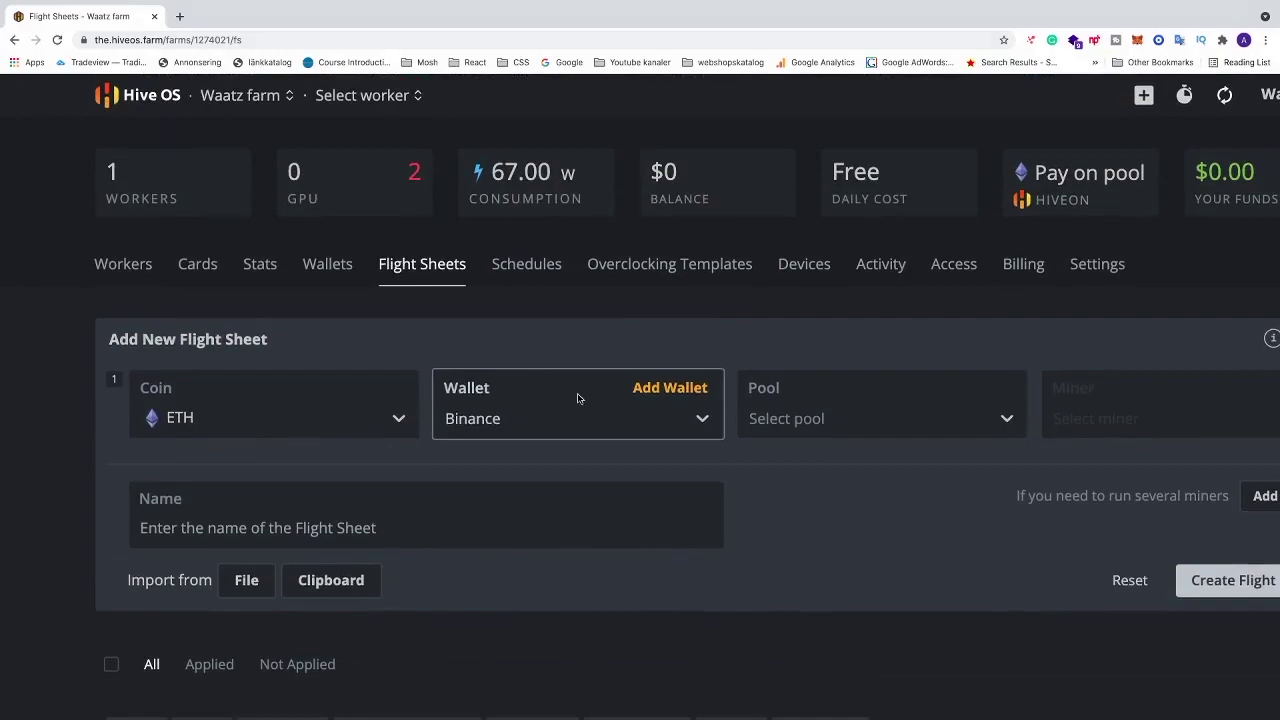
{"action": "scroll", "coordinate": [700, 410], "scroll_direction": "right", "scroll_amount": 5}
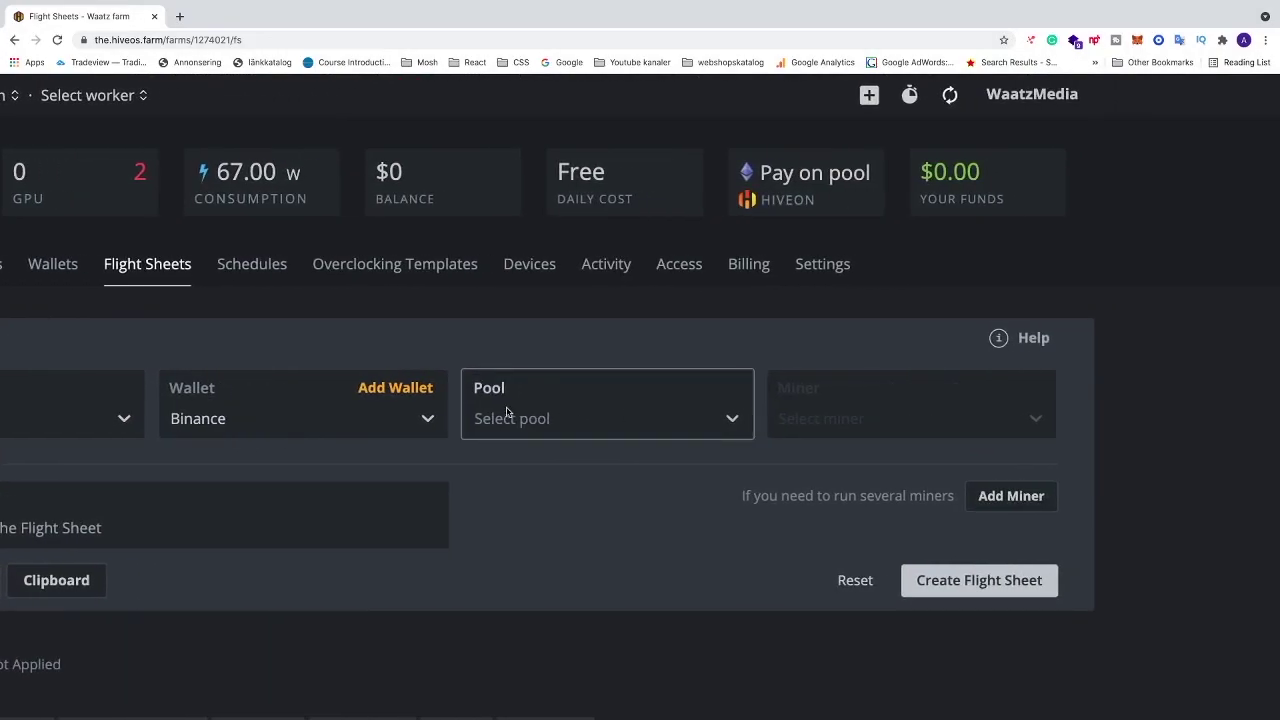
Step: Pick ethermine as the flight sheet's pool and tick its EU server
{"action": "left_click", "coordinate": [732, 419]}
{"action": "scroll", "coordinate": [651, 483], "scroll_direction": "down", "scroll_amount": 1}
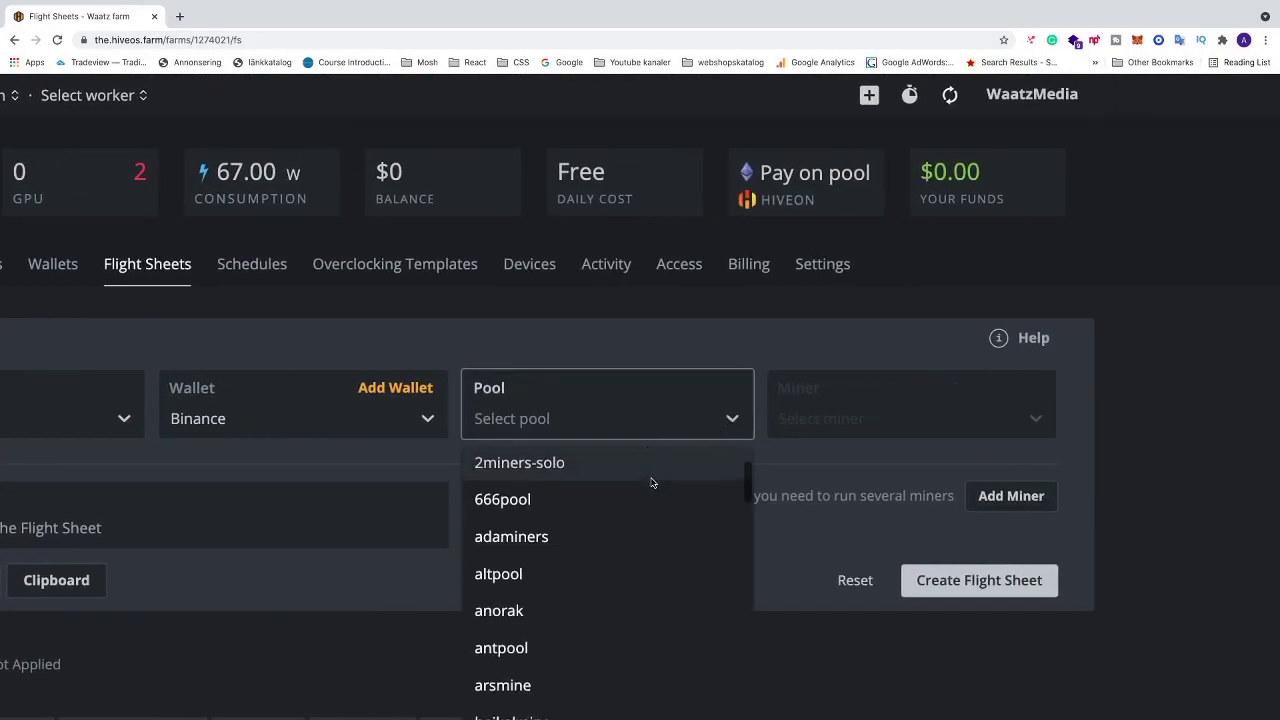
{"action": "scroll", "coordinate": [651, 483], "scroll_direction": "down", "scroll_amount": 6}
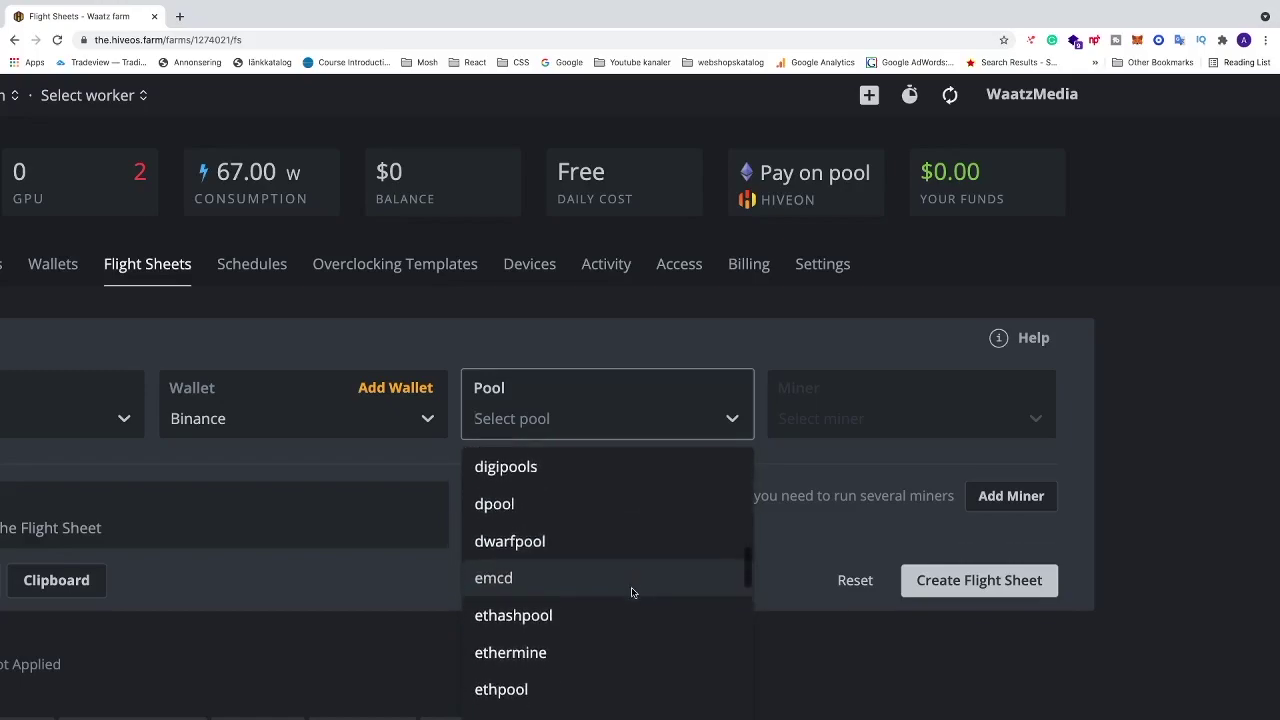
{"action": "scroll", "coordinate": [631, 592], "scroll_direction": "down", "scroll_amount": 7}
{"action": "scroll", "coordinate": [631, 592], "scroll_direction": "up", "scroll_amount": 6}
{"action": "scroll", "coordinate": [631, 592], "scroll_direction": "down", "scroll_amount": 2}
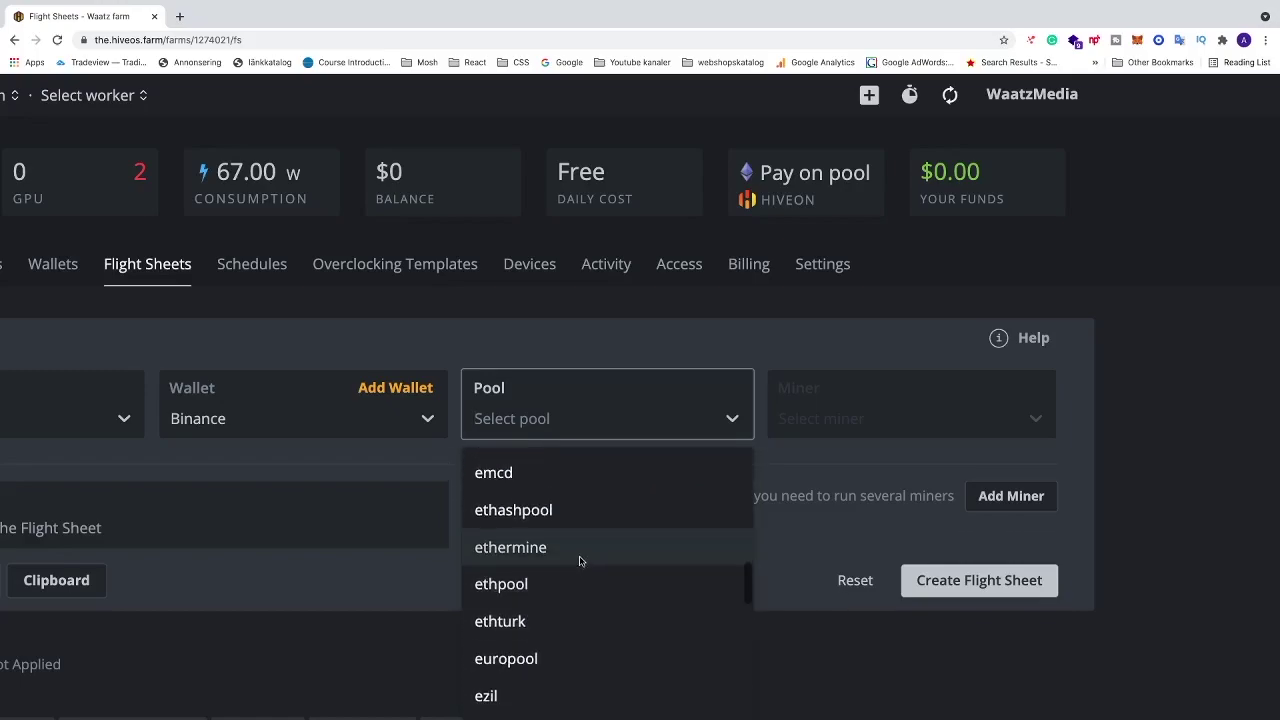
{"action": "left_click", "coordinate": [580, 549]}
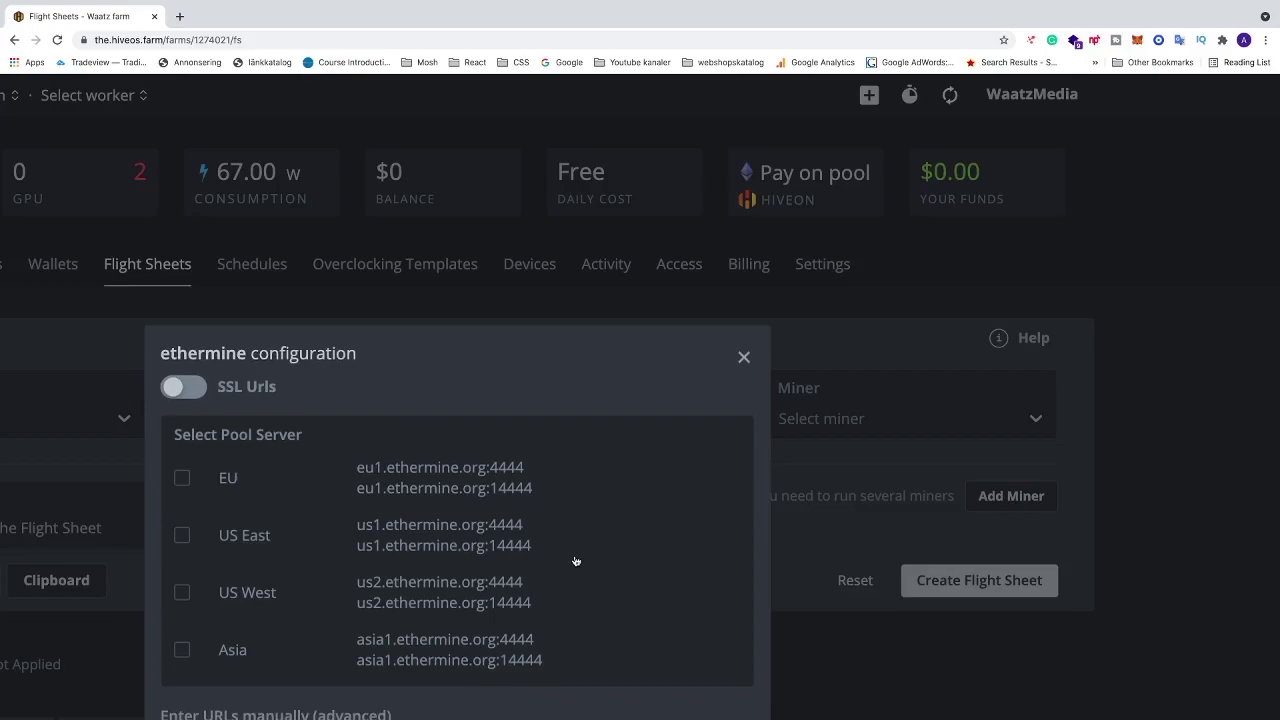
{"action": "scroll", "coordinate": [576, 561], "scroll_direction": "down", "scroll_amount": 1}
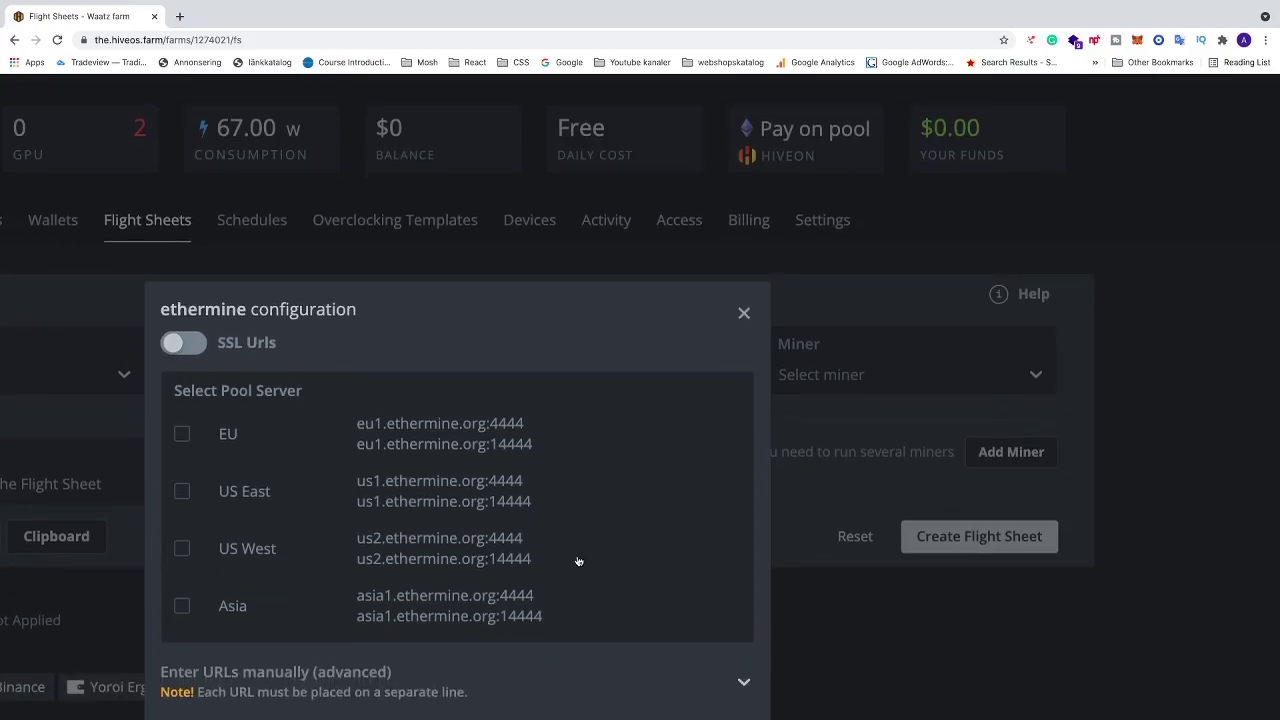
{"action": "left_click", "coordinate": [182, 436]}
{"action": "scroll", "coordinate": [580, 554], "scroll_direction": "down", "scroll_amount": 4}
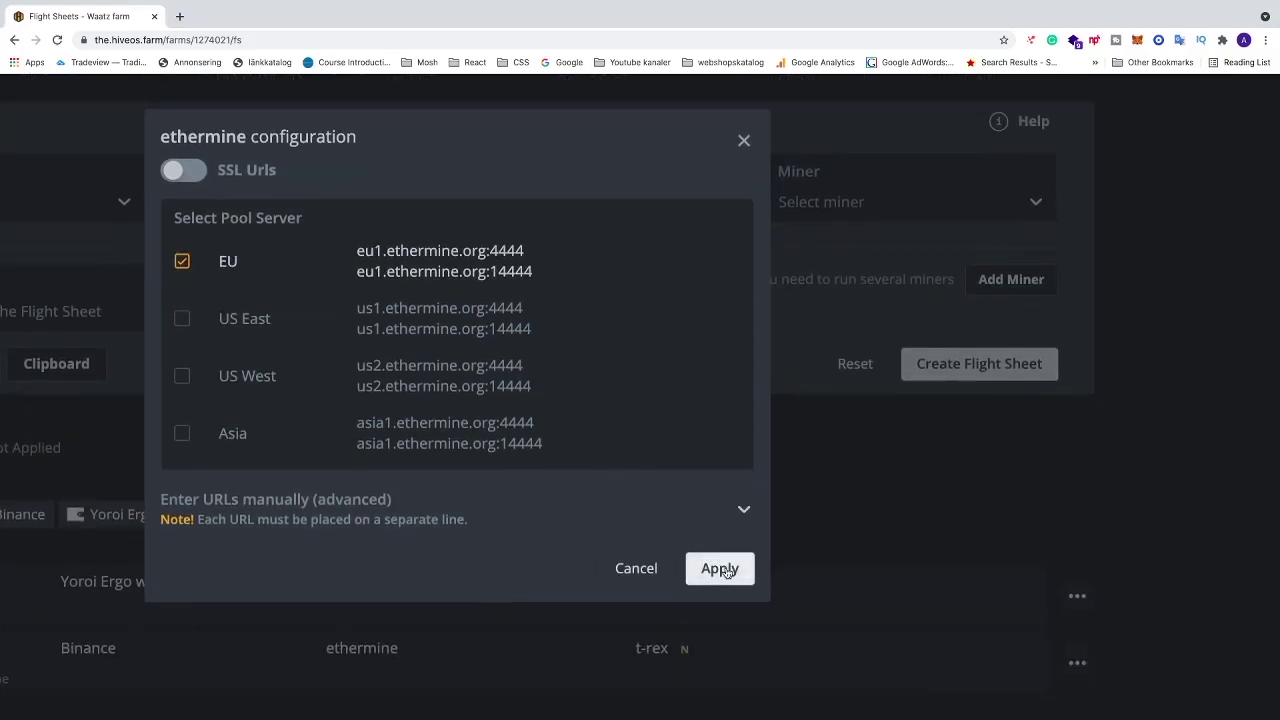
Step: Apply the ethermine EU server choice and select NBMiner as the miner
{"action": "left_click", "coordinate": [720, 568]}
{"action": "scroll", "coordinate": [728, 572], "scroll_direction": "up", "scroll_amount": 5}
{"action": "scroll", "coordinate": [727, 572], "scroll_direction": "right", "scroll_amount": 3}
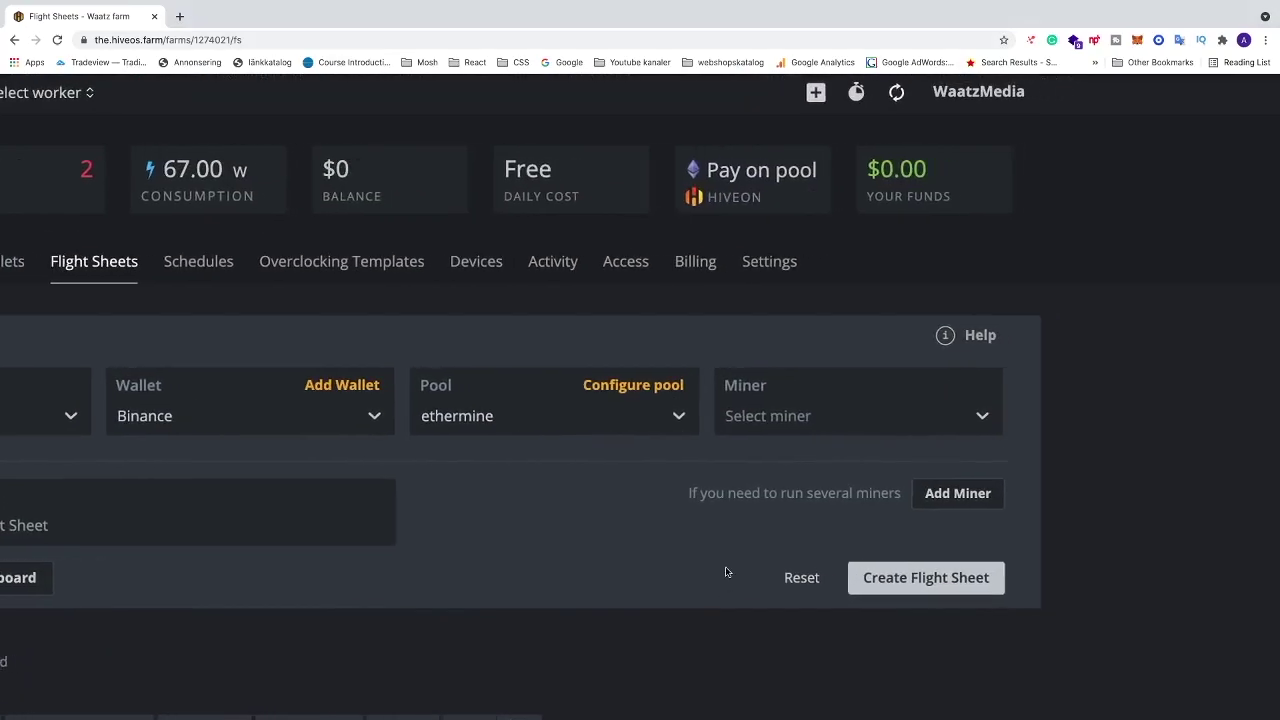
{"action": "left_click", "coordinate": [884, 422]}
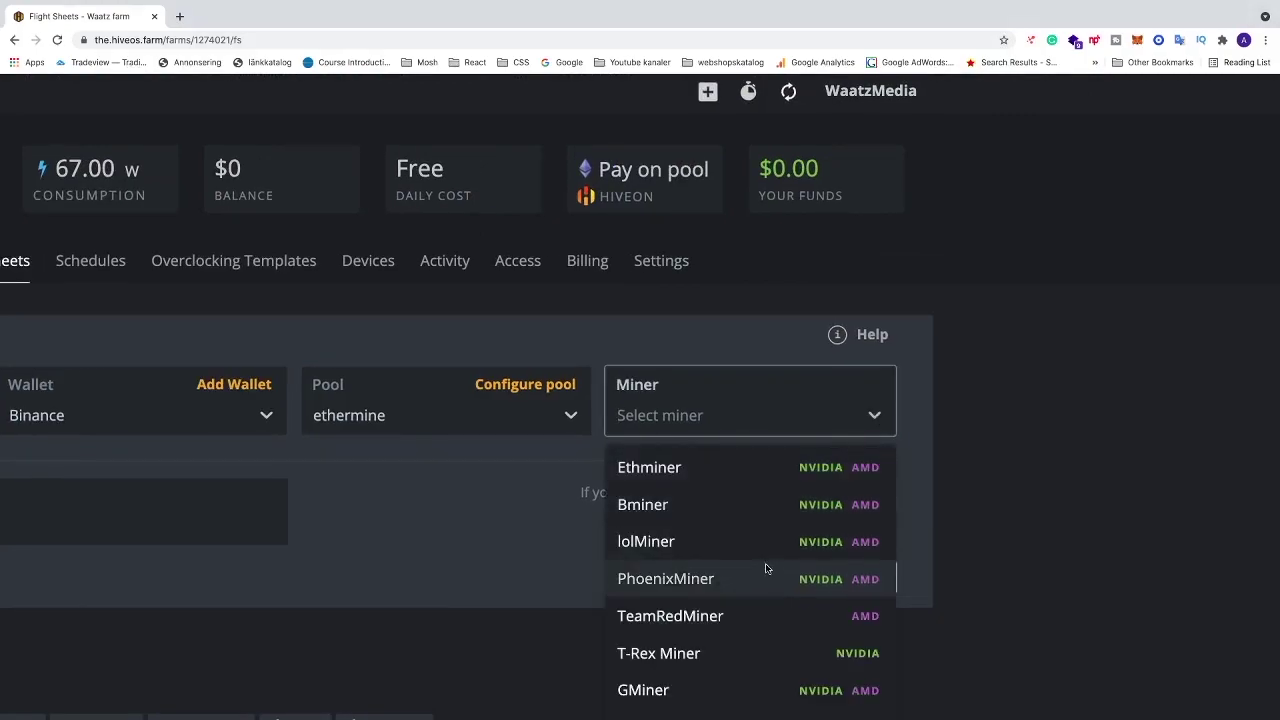
{"action": "scroll", "coordinate": [765, 568], "scroll_direction": "down", "scroll_amount": 3}
{"action": "scroll", "coordinate": [763, 575], "scroll_direction": "down", "scroll_amount": 1}
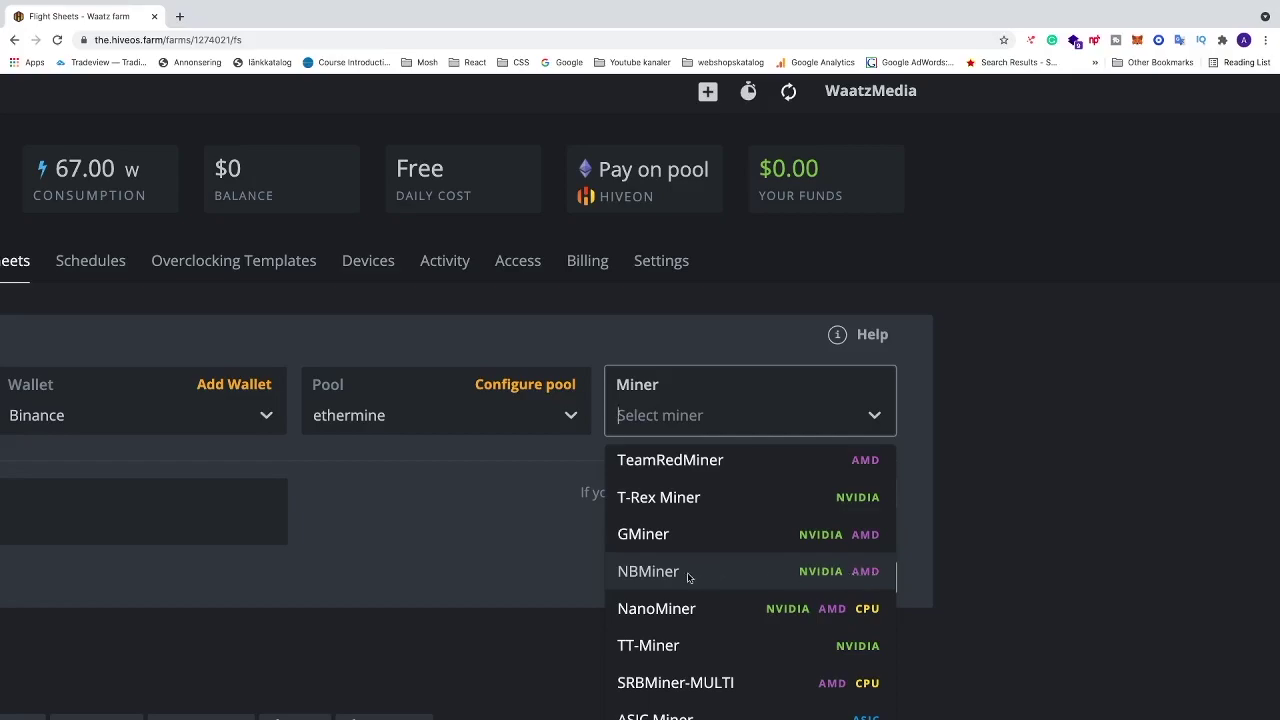
{"action": "left_click", "coordinate": [648, 574]}
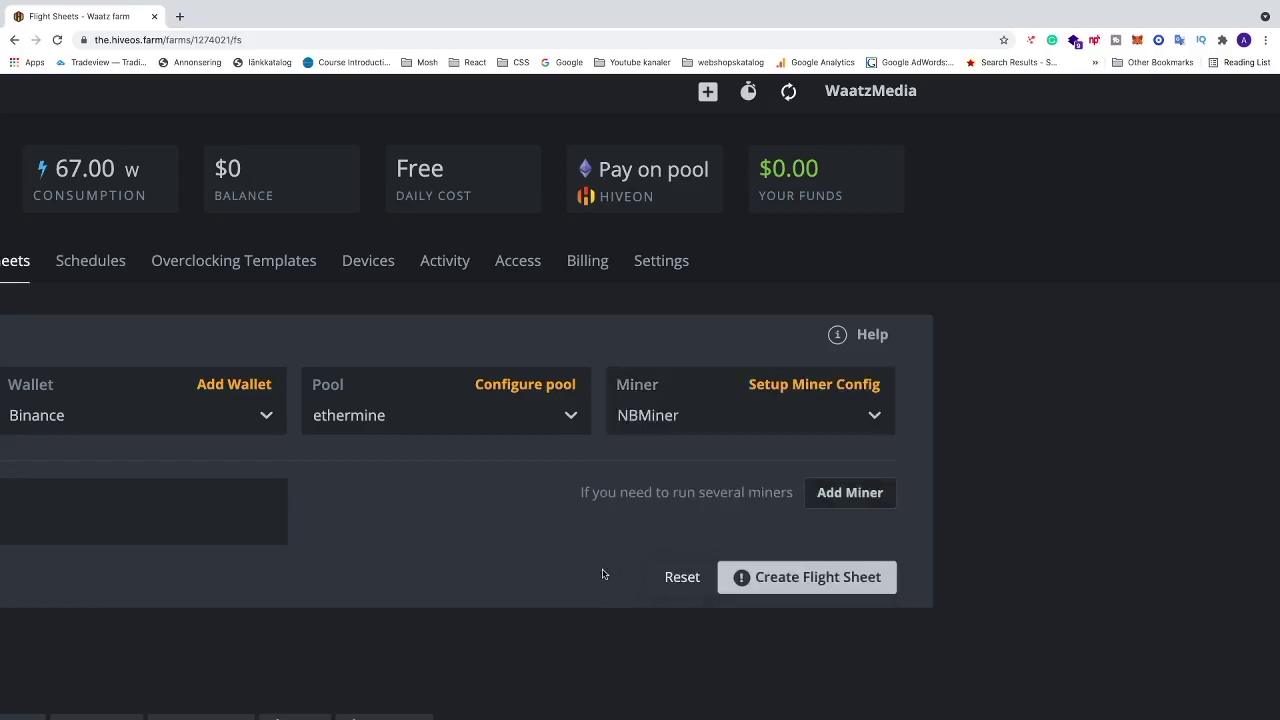
Step: Name the flight sheet 'ETH NBminer' and create it
{"action": "scroll", "coordinate": [979, 595], "scroll_direction": "left", "scroll_amount": 10}
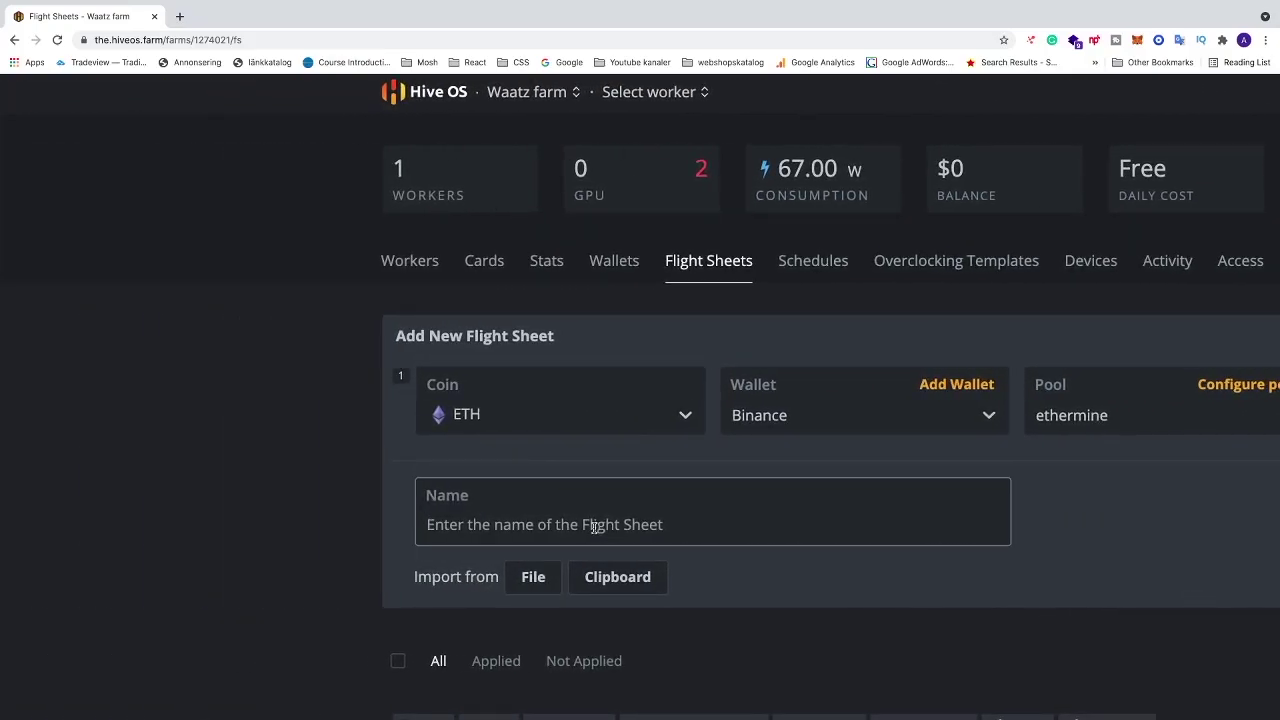
{"action": "type", "text": "ETH"}
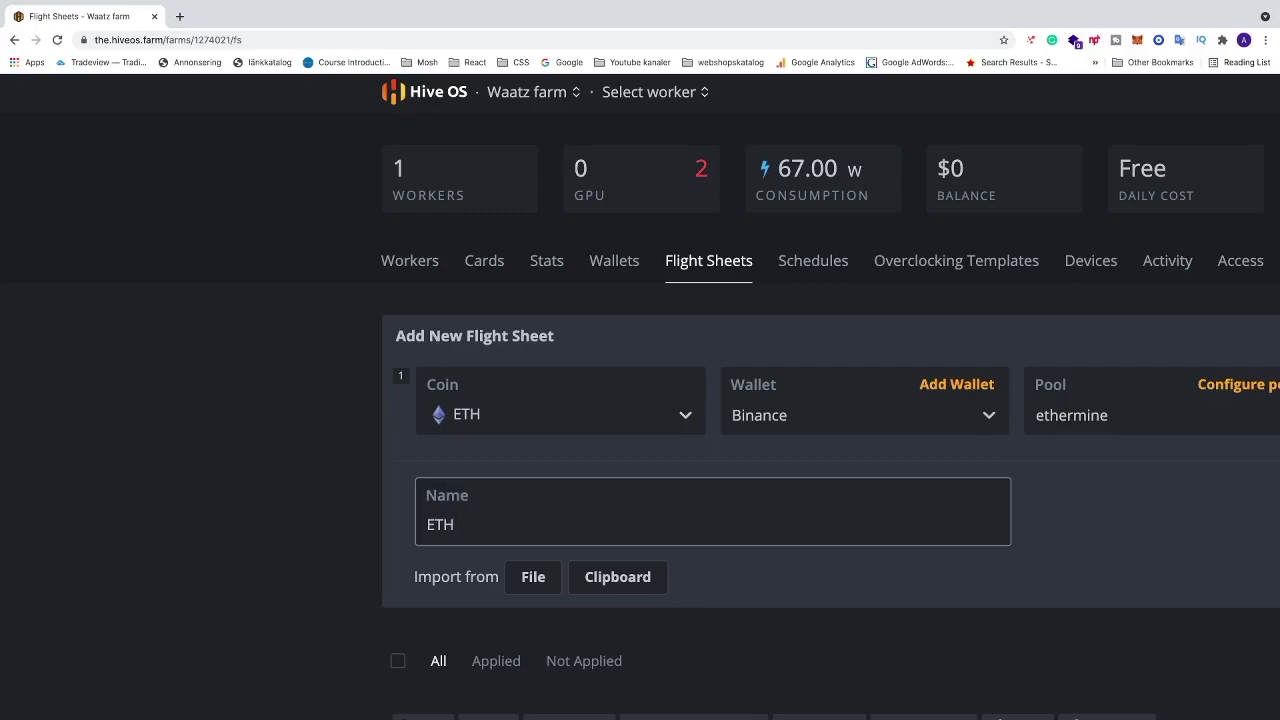
{"action": "type", "text": " NBminer"}
{"action": "scroll", "coordinate": [900, 531], "scroll_direction": "down", "scroll_amount": 3}
{"action": "scroll", "coordinate": [900, 531], "scroll_direction": "up", "scroll_amount": 3}
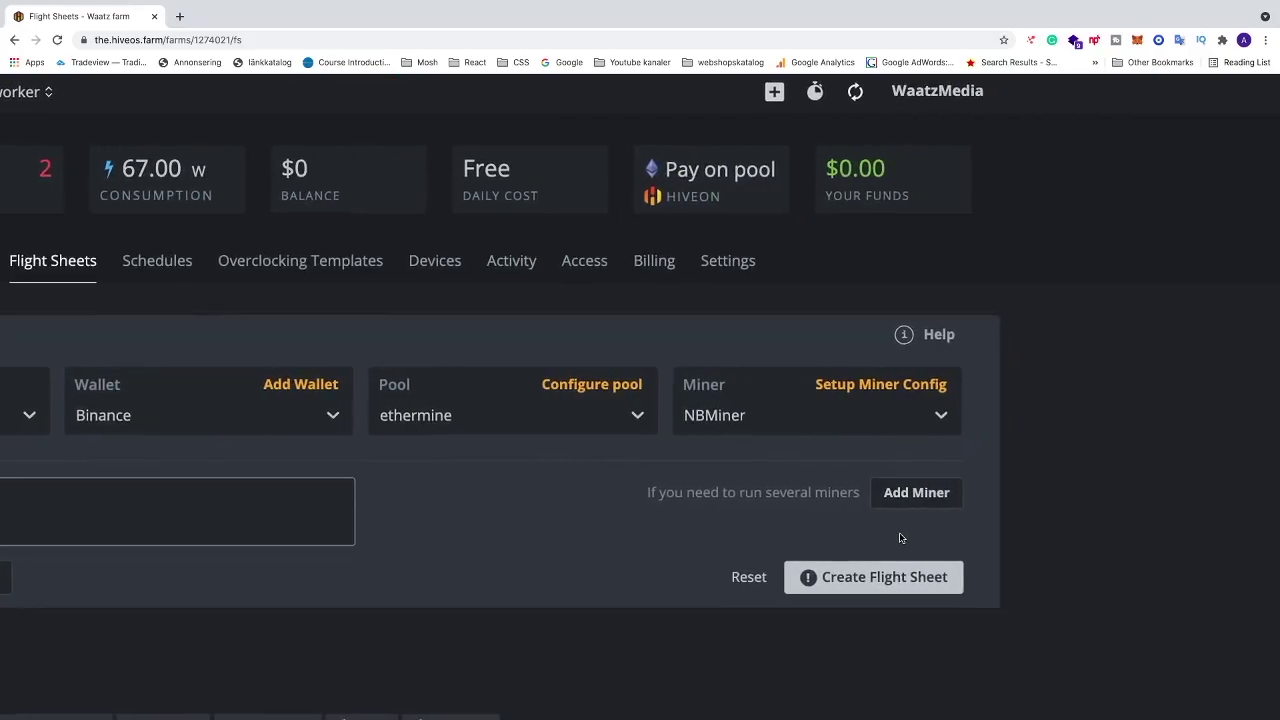
{"action": "left_click", "coordinate": [864, 584]}
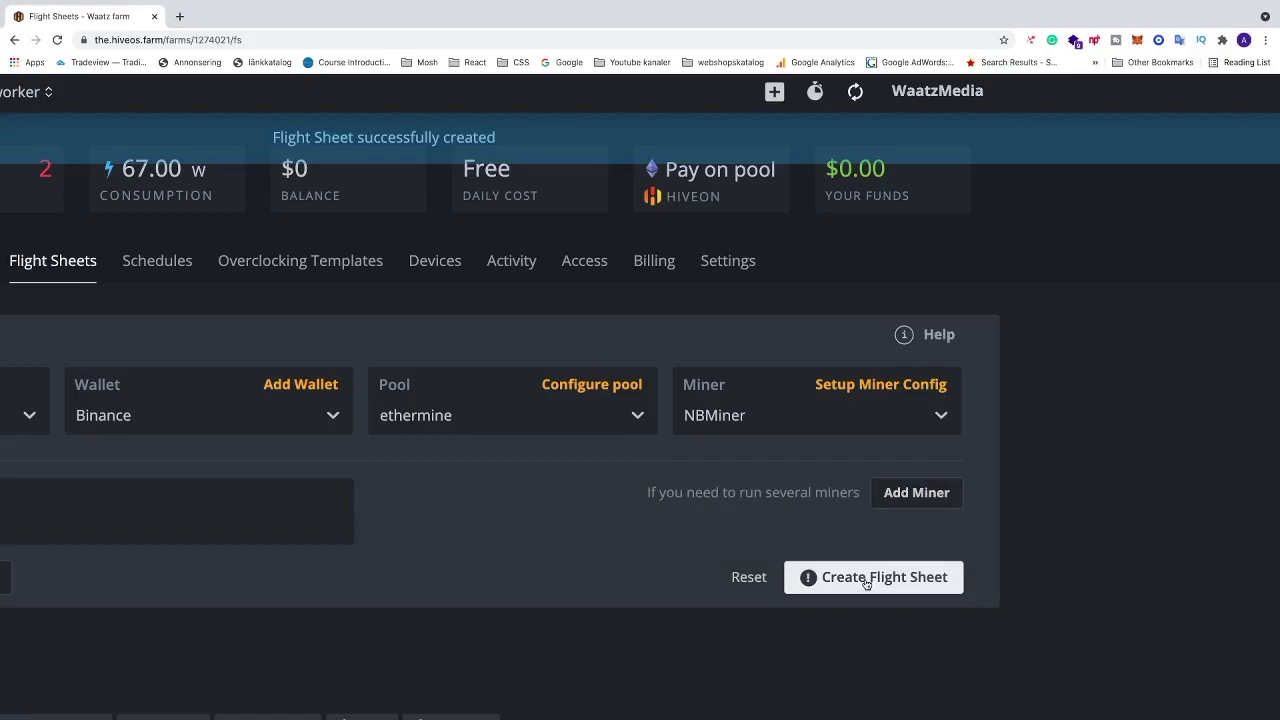
{"action": "scroll", "coordinate": [869, 582], "scroll_direction": "down", "scroll_amount": 3}
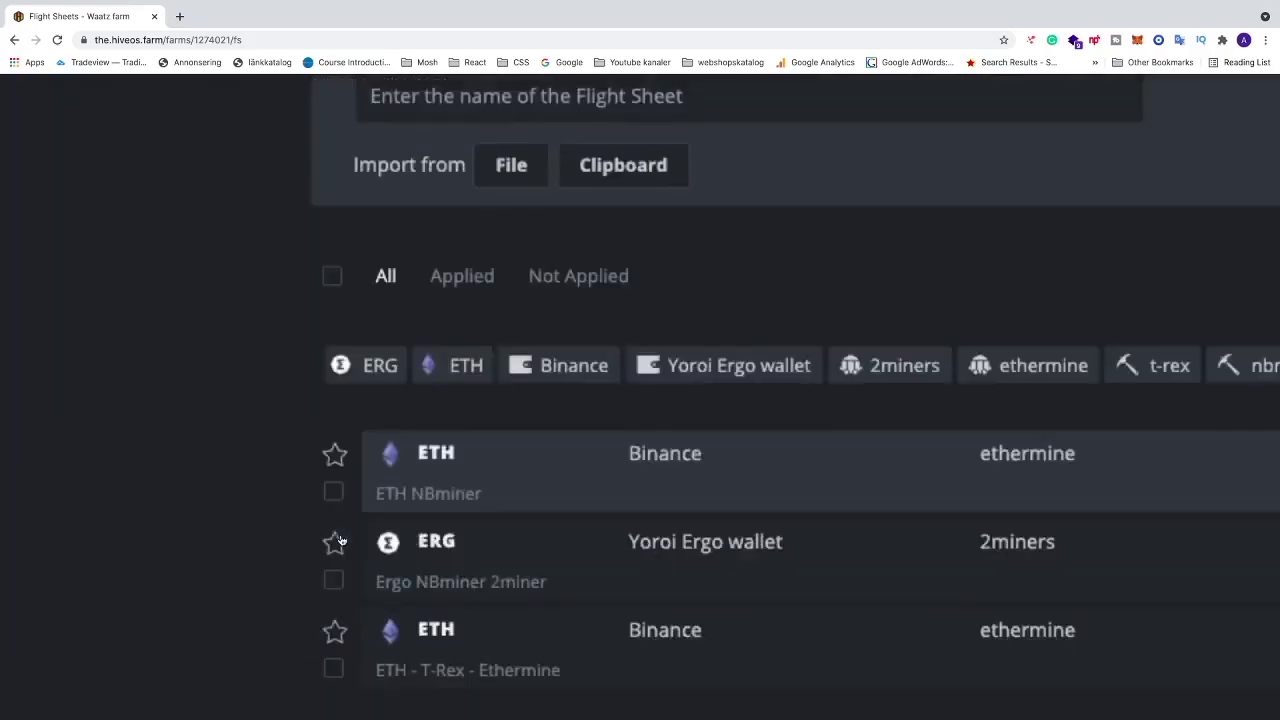
{"action": "scroll", "coordinate": [340, 541], "scroll_direction": "up", "scroll_amount": 3}
{"action": "scroll", "coordinate": [540, 460], "scroll_direction": "right", "scroll_amount": 5}
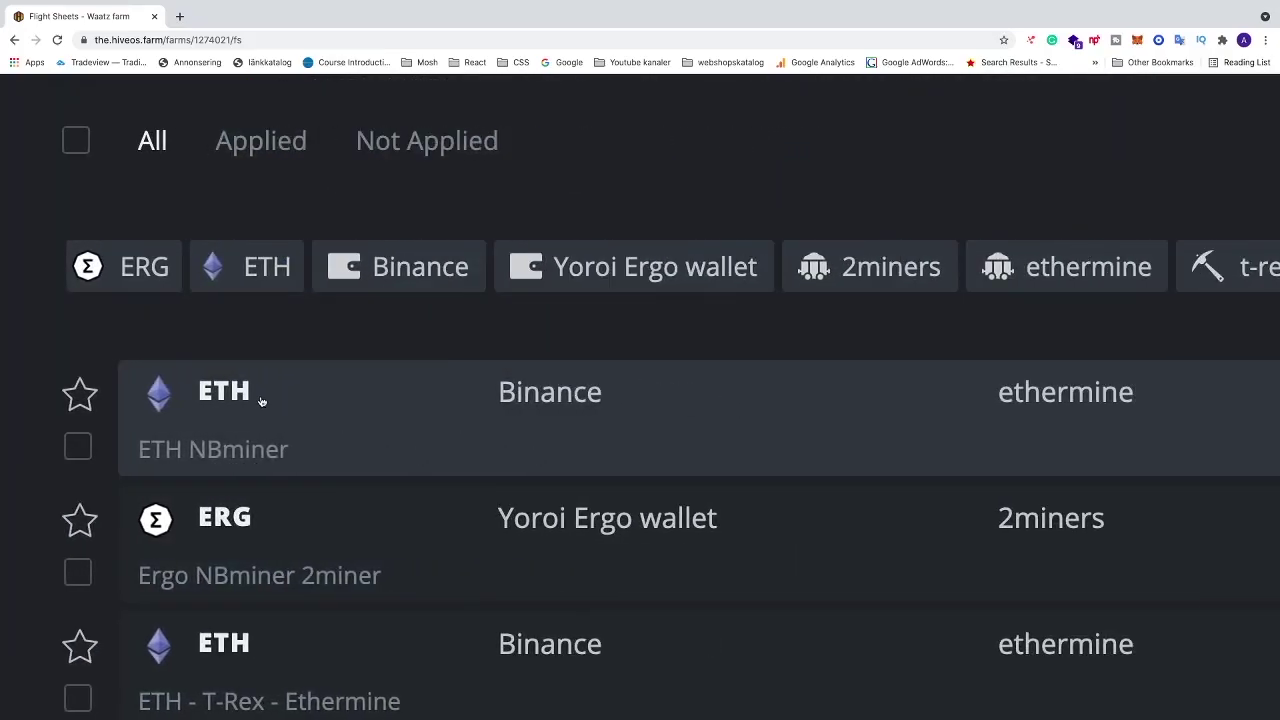
{"action": "scroll", "coordinate": [634, 402], "scroll_direction": "right", "scroll_amount": 2}
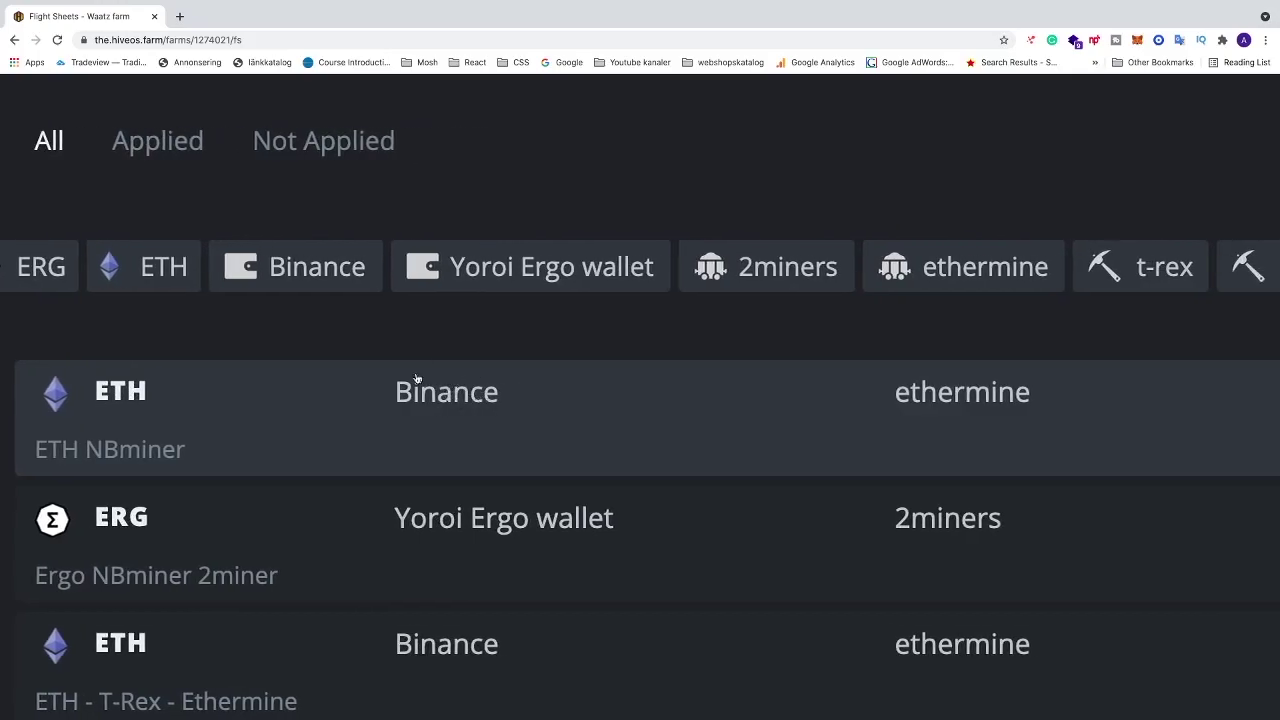
{"action": "scroll", "coordinate": [417, 378], "scroll_direction": "right", "scroll_amount": 6}
{"action": "scroll", "coordinate": [563, 440], "scroll_direction": "right", "scroll_amount": 3}
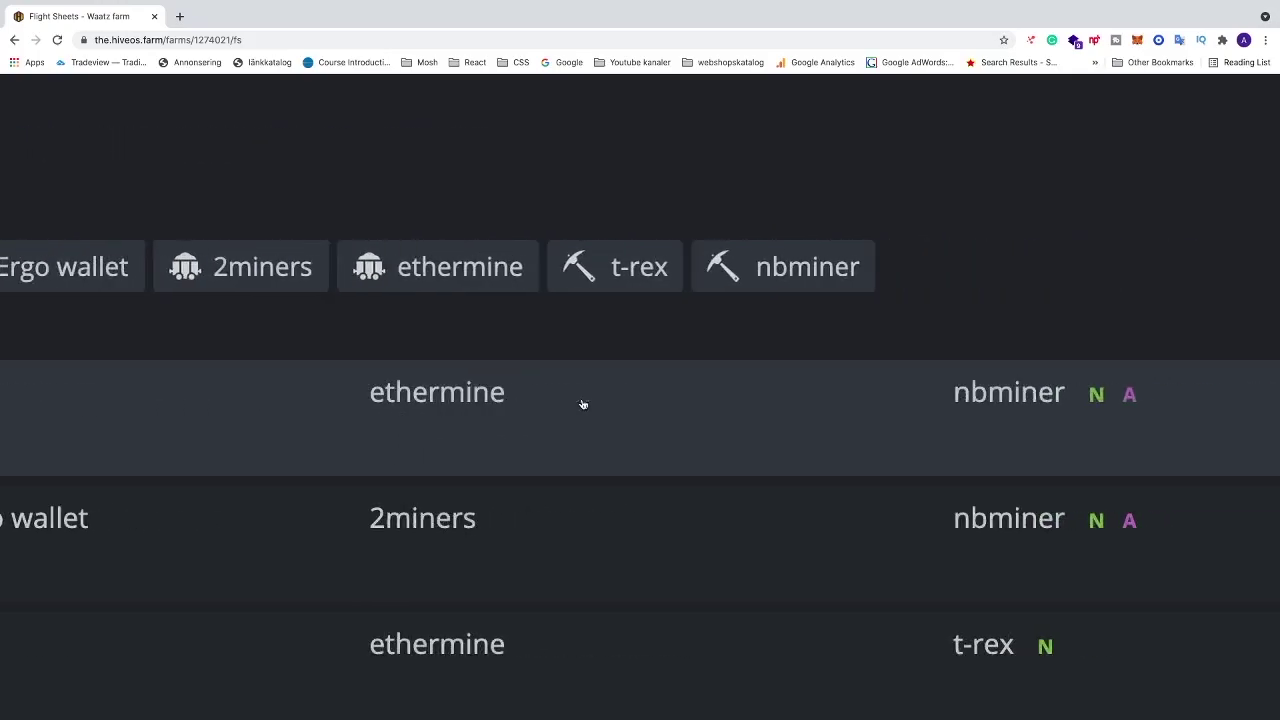
{"action": "scroll", "coordinate": [583, 404], "scroll_direction": "right", "scroll_amount": 7}
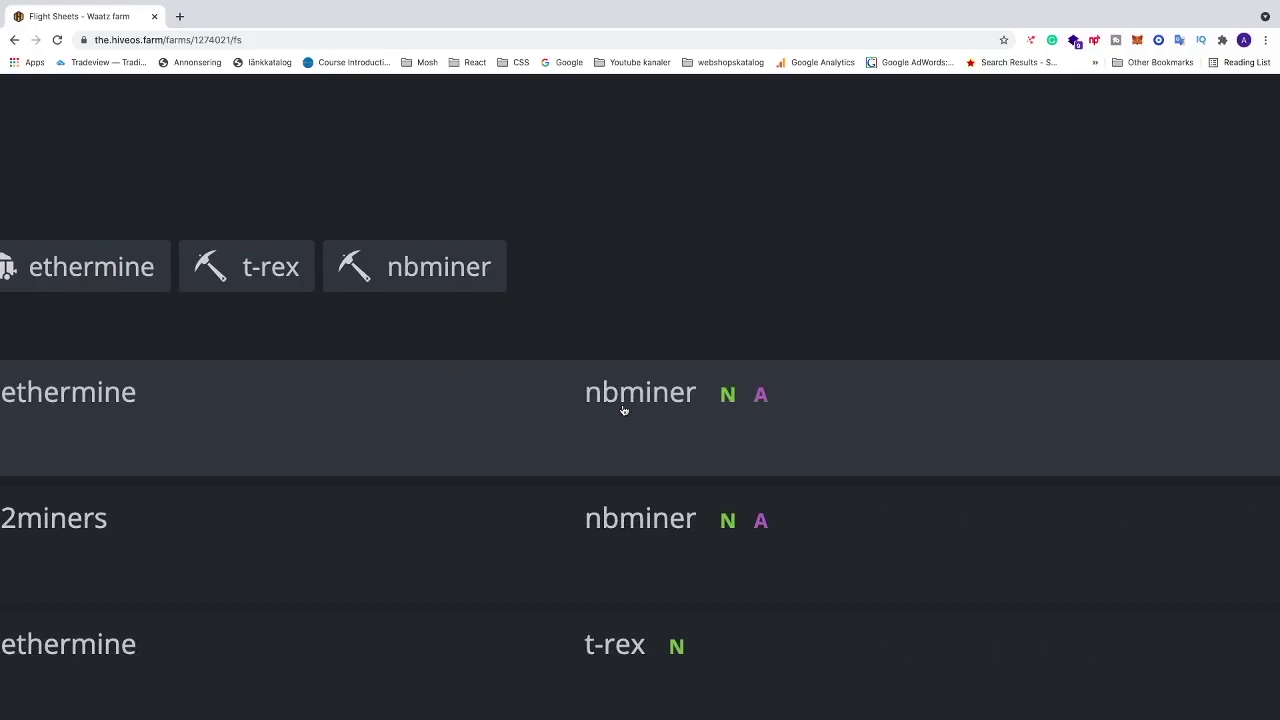
{"action": "scroll", "coordinate": [623, 410], "scroll_direction": "right", "scroll_amount": 8}
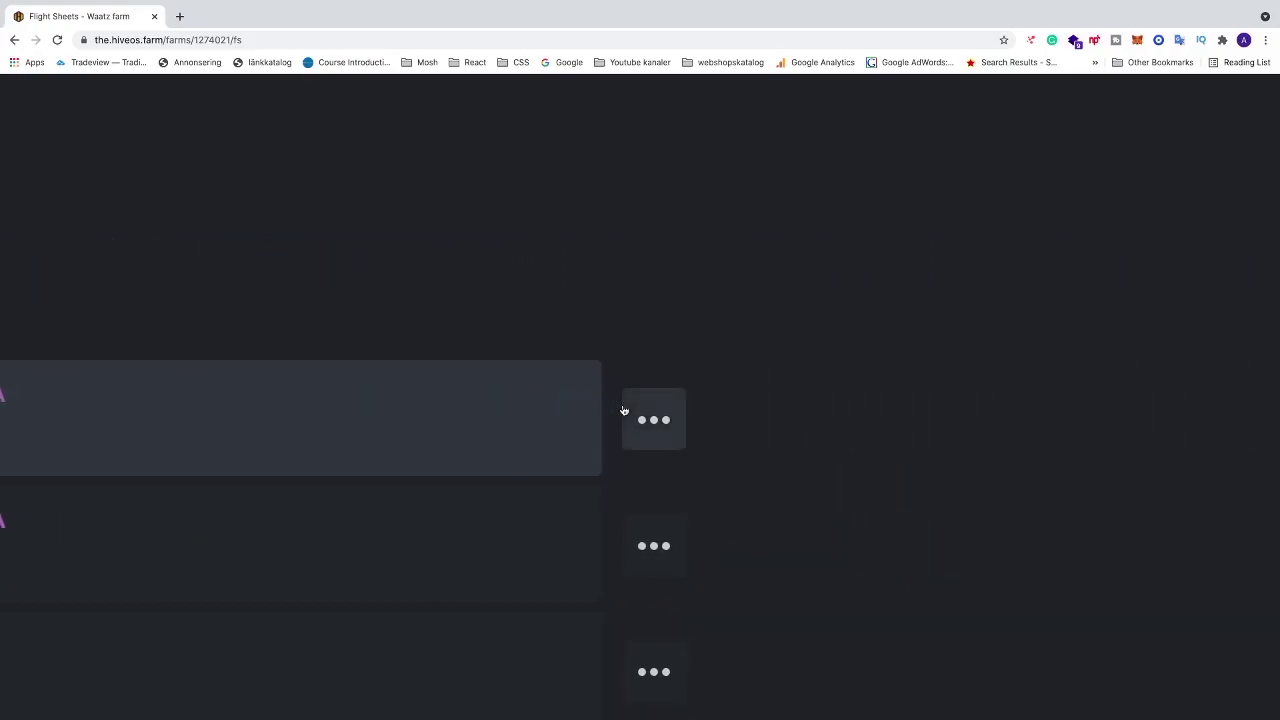
{"action": "key", "text": "ctrl+0"}
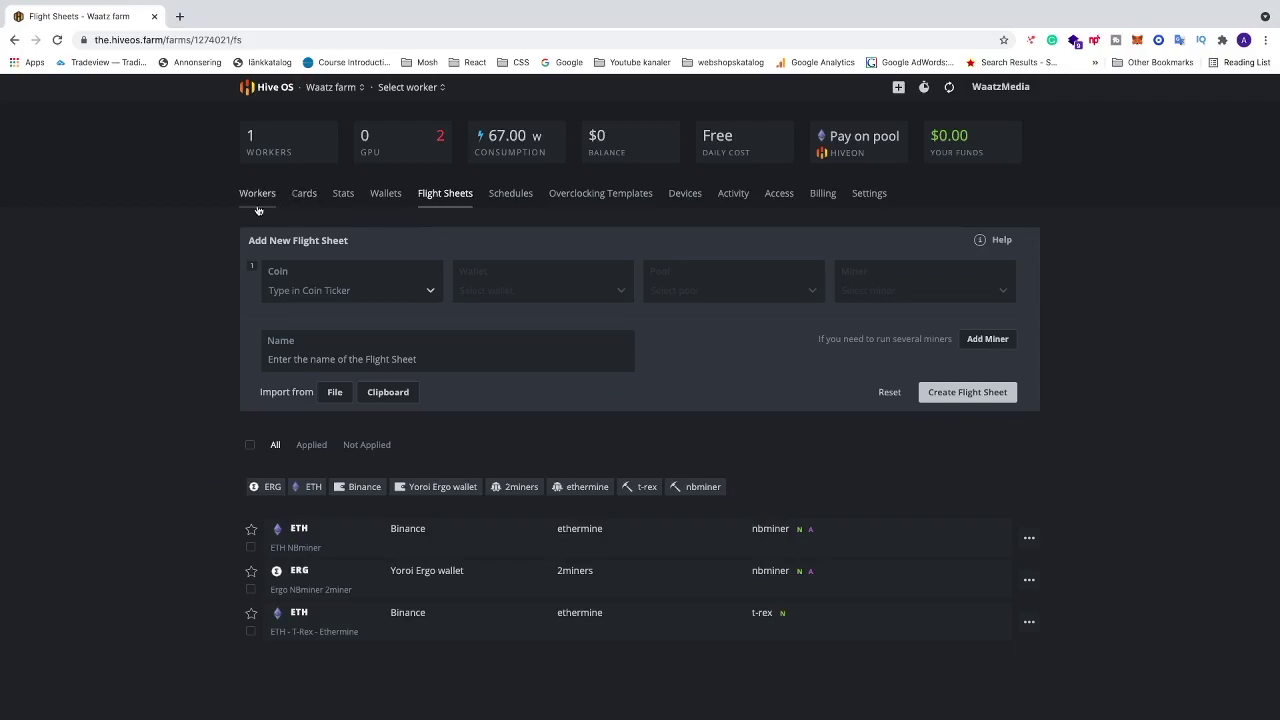
{"action": "scroll", "coordinate": [258, 210], "scroll_direction": "up", "scroll_amount": 5}
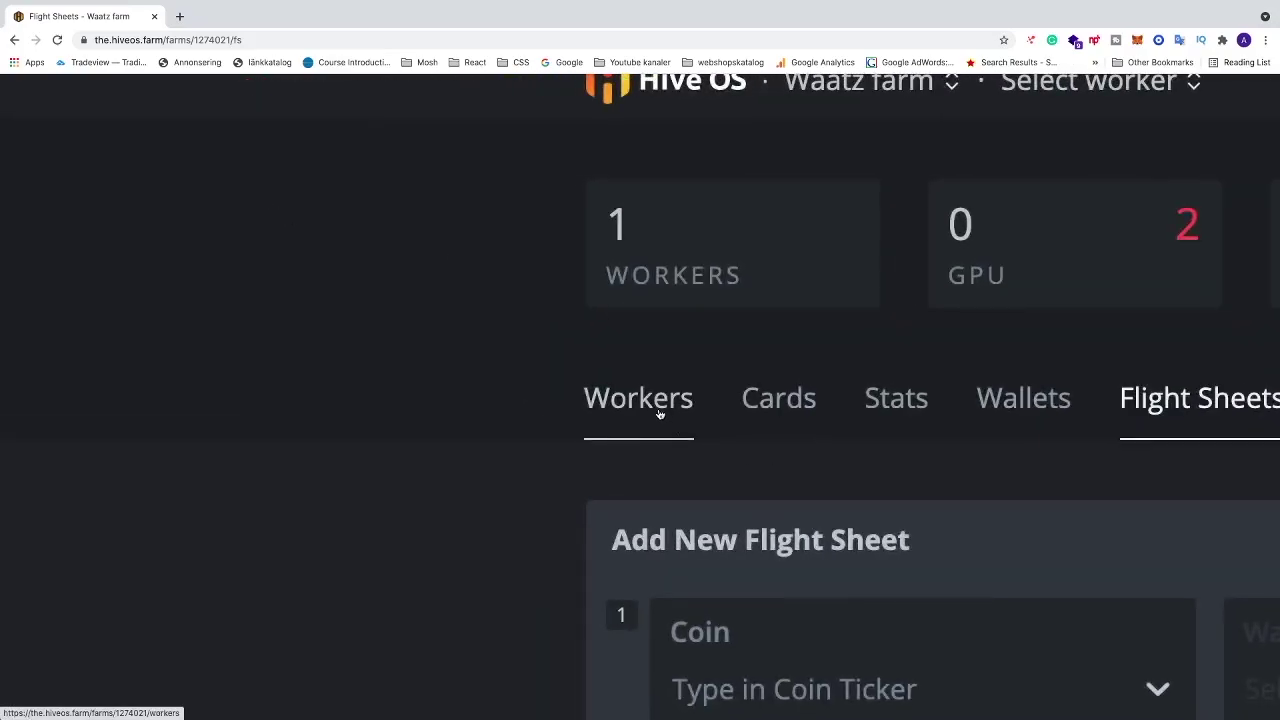
Step: Apply the ETH NBminer flight sheet to Jupiter, accepting the mining fee notice
{"action": "left_click", "coordinate": [659, 413]}
{"action": "scroll", "coordinate": [669, 517], "scroll_direction": "down", "scroll_amount": 1}
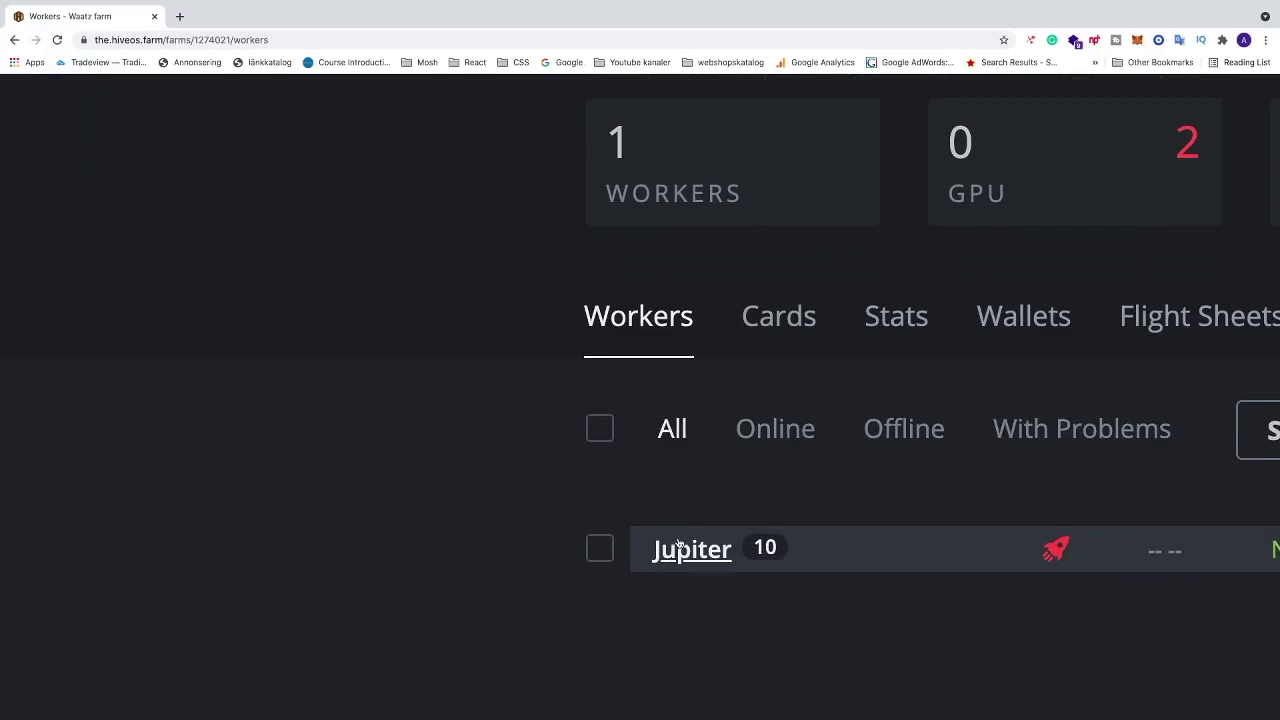
{"action": "left_click", "coordinate": [678, 546]}
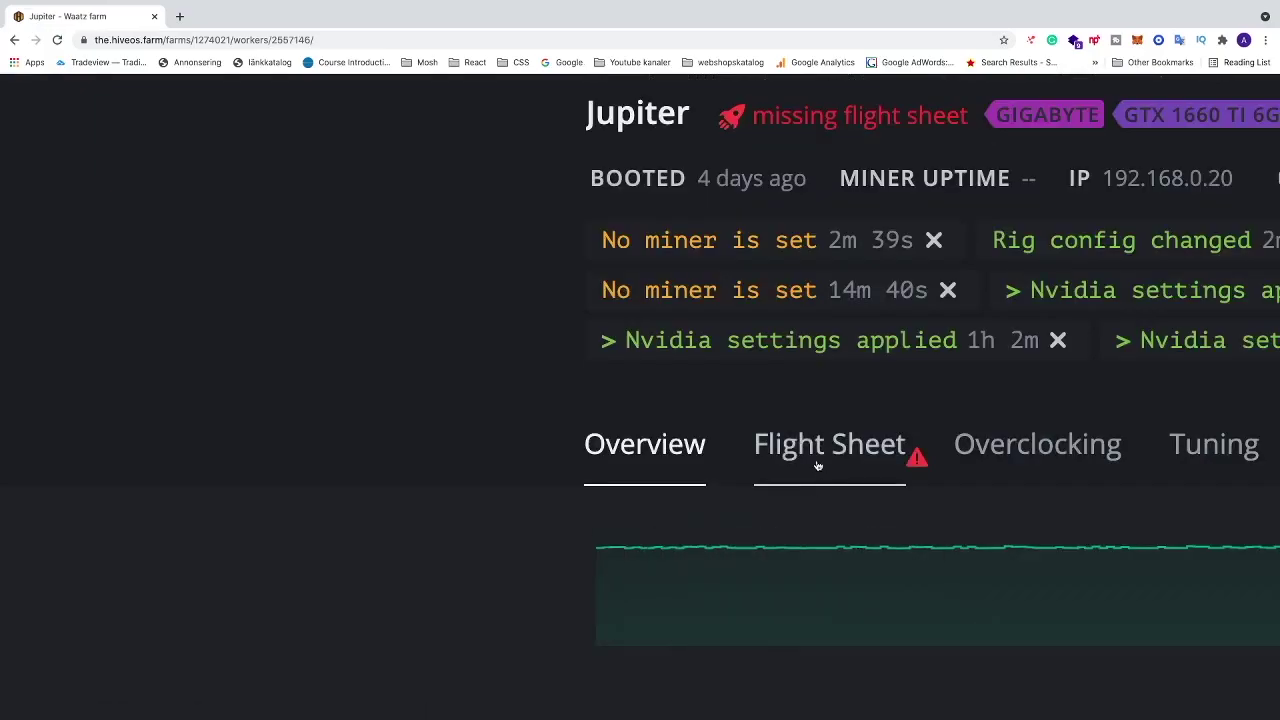
{"action": "scroll", "coordinate": [820, 463], "scroll_direction": "right", "scroll_amount": 6}
{"action": "left_click", "coordinate": [461, 444]}
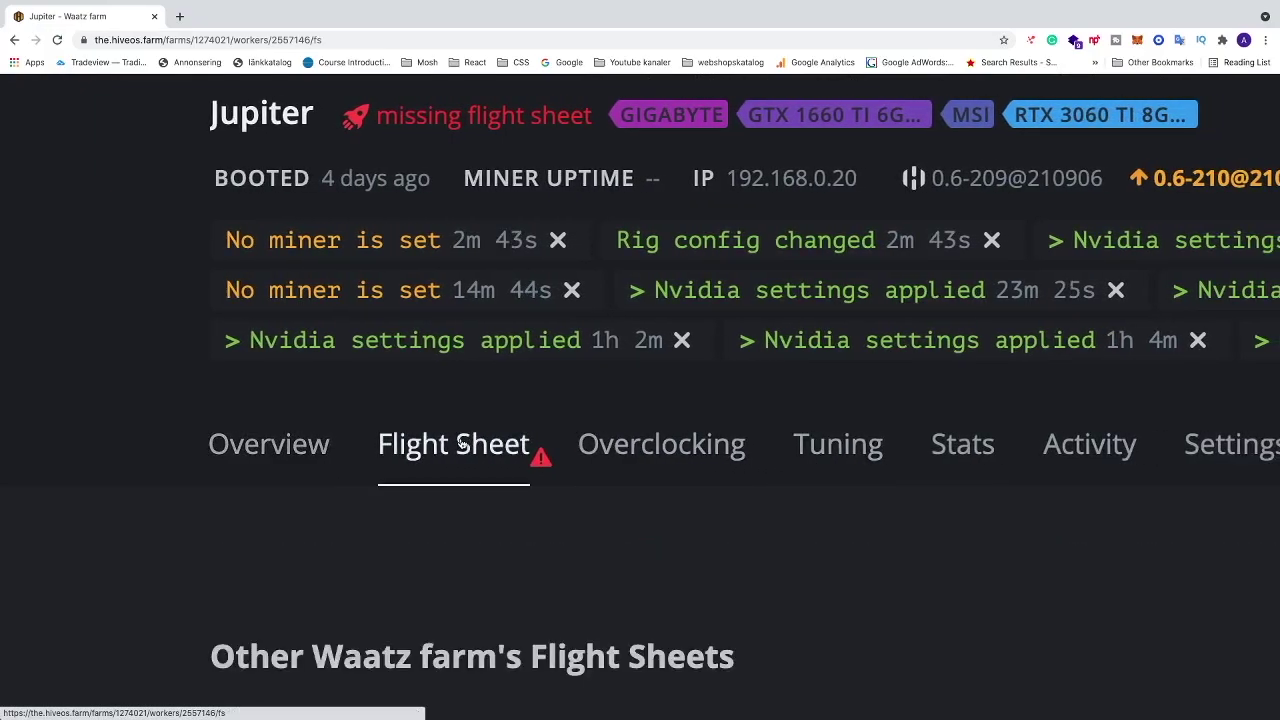
{"action": "scroll", "coordinate": [461, 444], "scroll_direction": "down", "scroll_amount": 5}
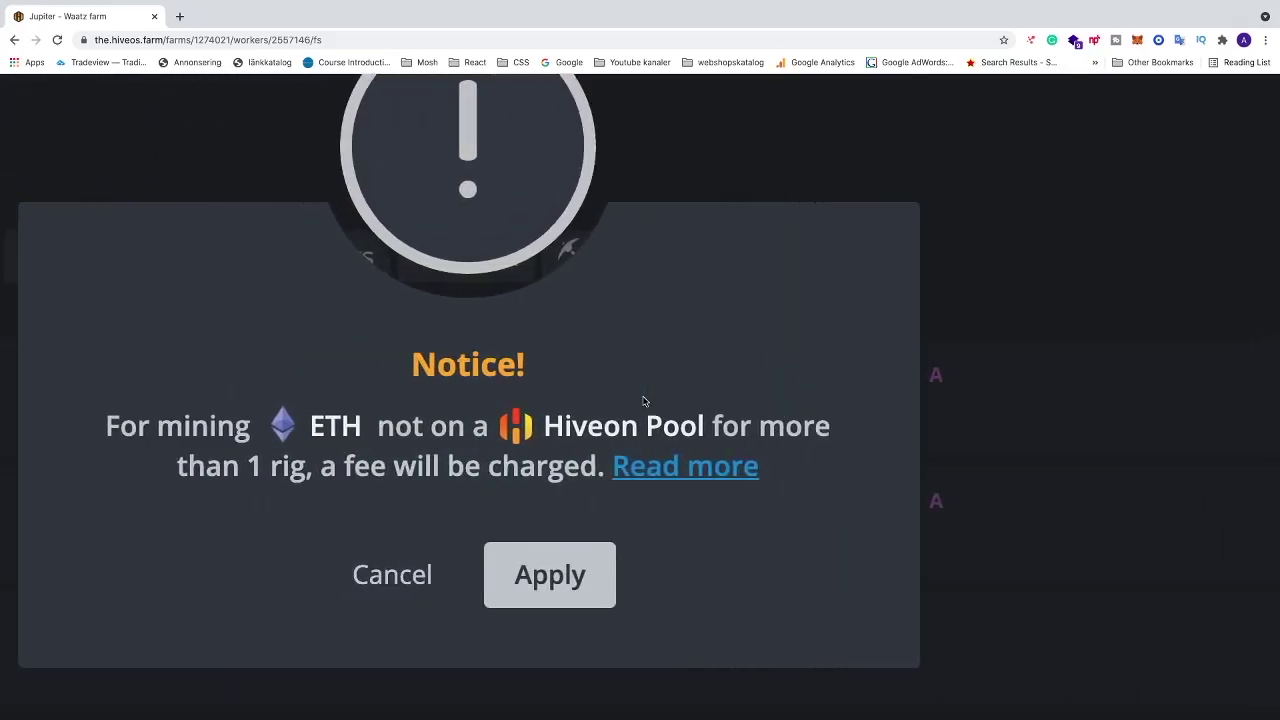
{"action": "left_click", "coordinate": [550, 575]}
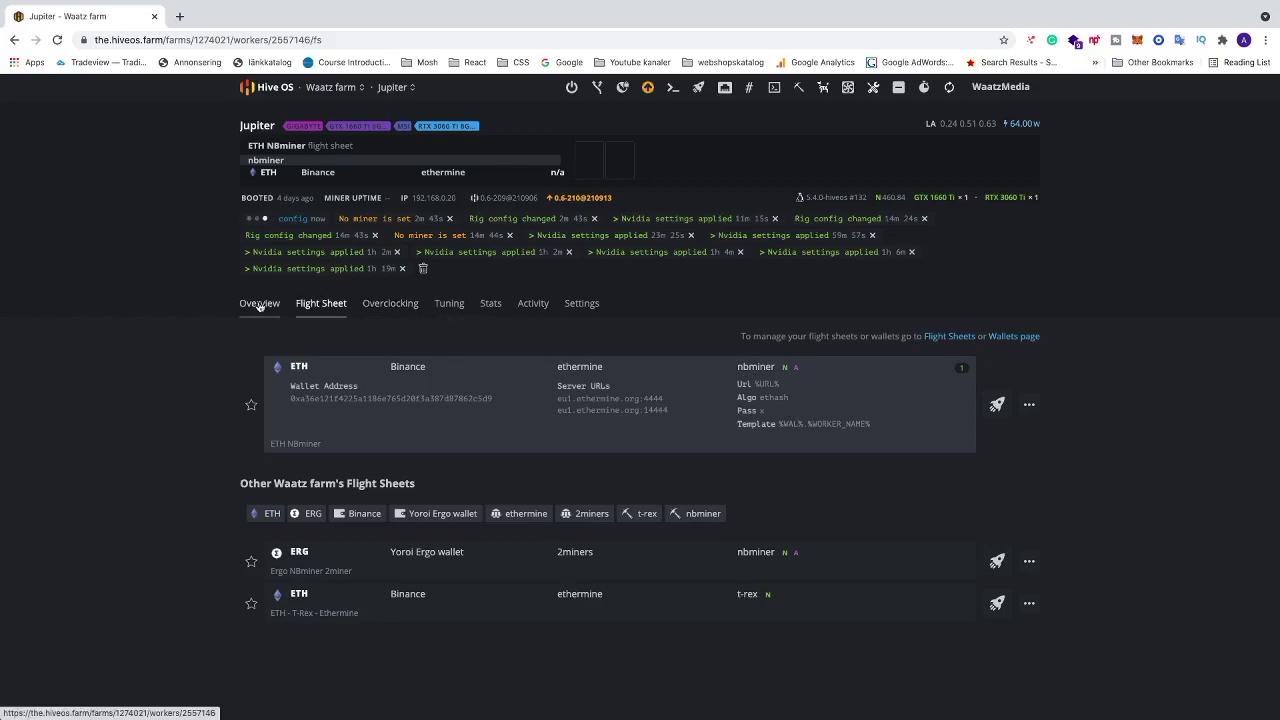
{"action": "scroll", "coordinate": [250, 300], "scroll_direction": "up", "scroll_amount": 5, "text": "ctrl"}
Step: Return to Jupiter's Overview and reload it to show 66.04 MH on ETH
{"action": "left_click", "coordinate": [668, 408]}
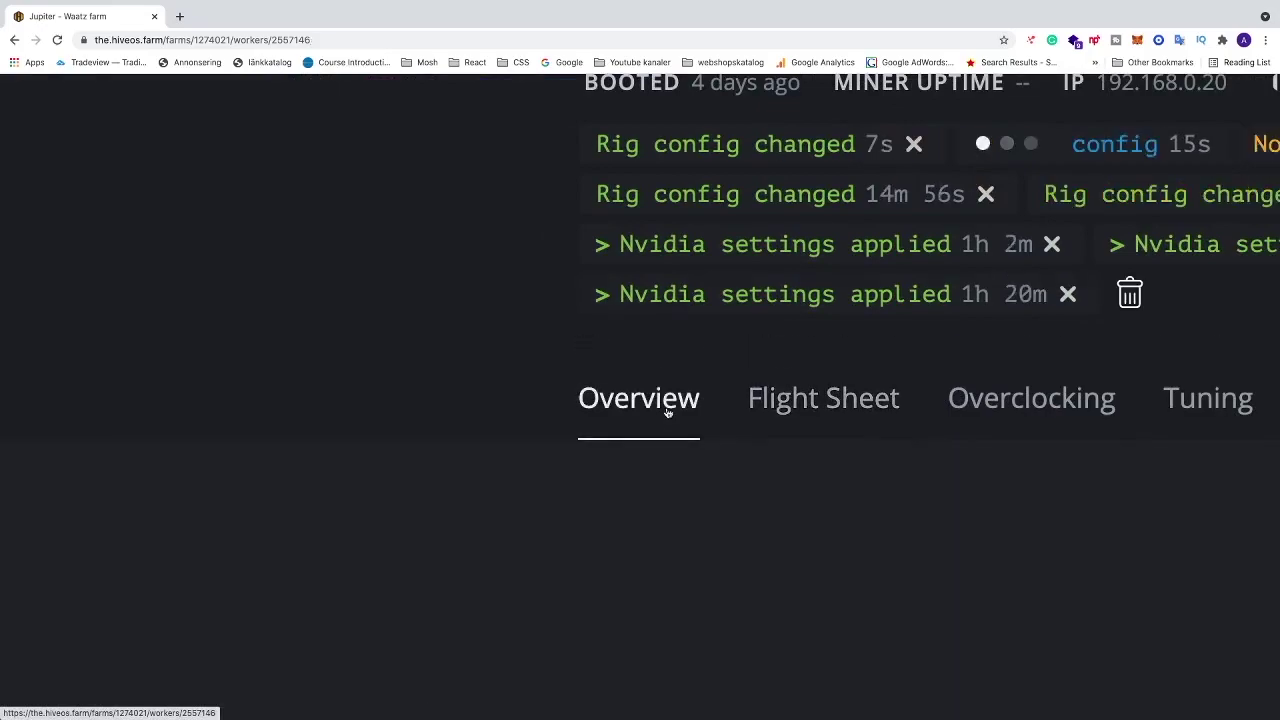
{"action": "scroll", "coordinate": [670, 410], "scroll_direction": "down", "scroll_amount": 5, "text": "ctrl"}
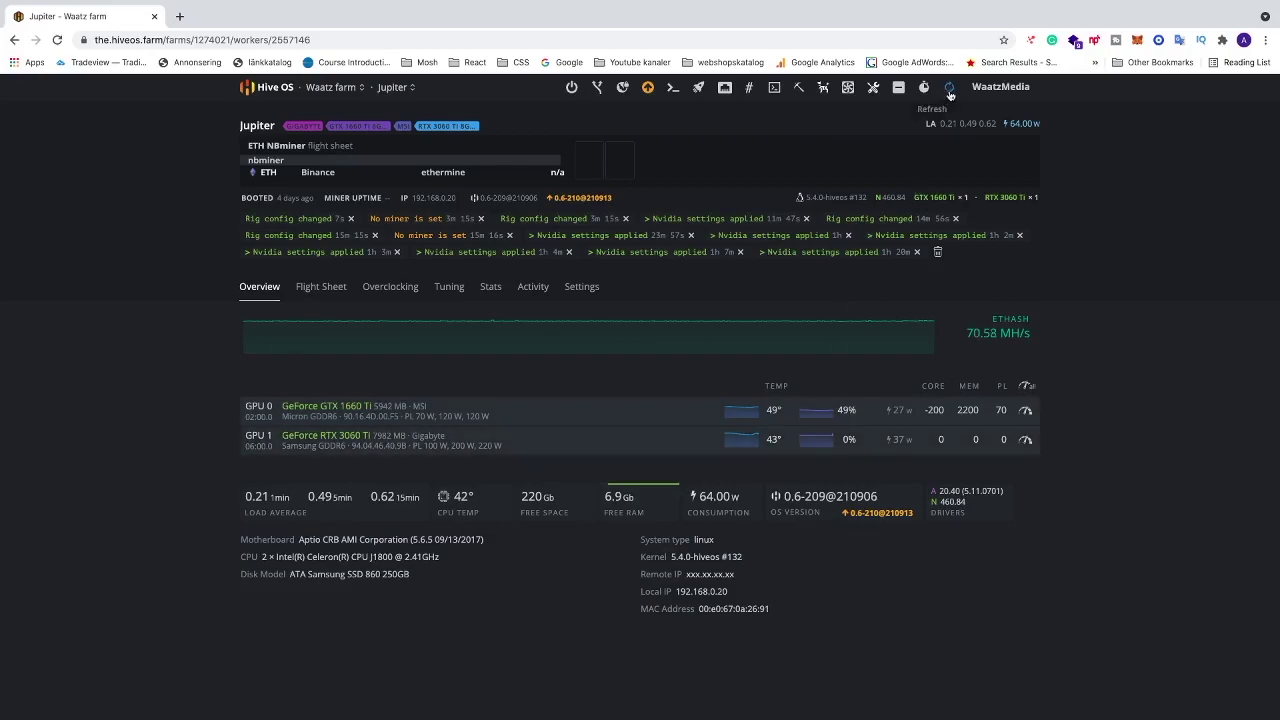
{"action": "scroll", "coordinate": [950, 92], "scroll_direction": "up", "scroll_amount": 5}
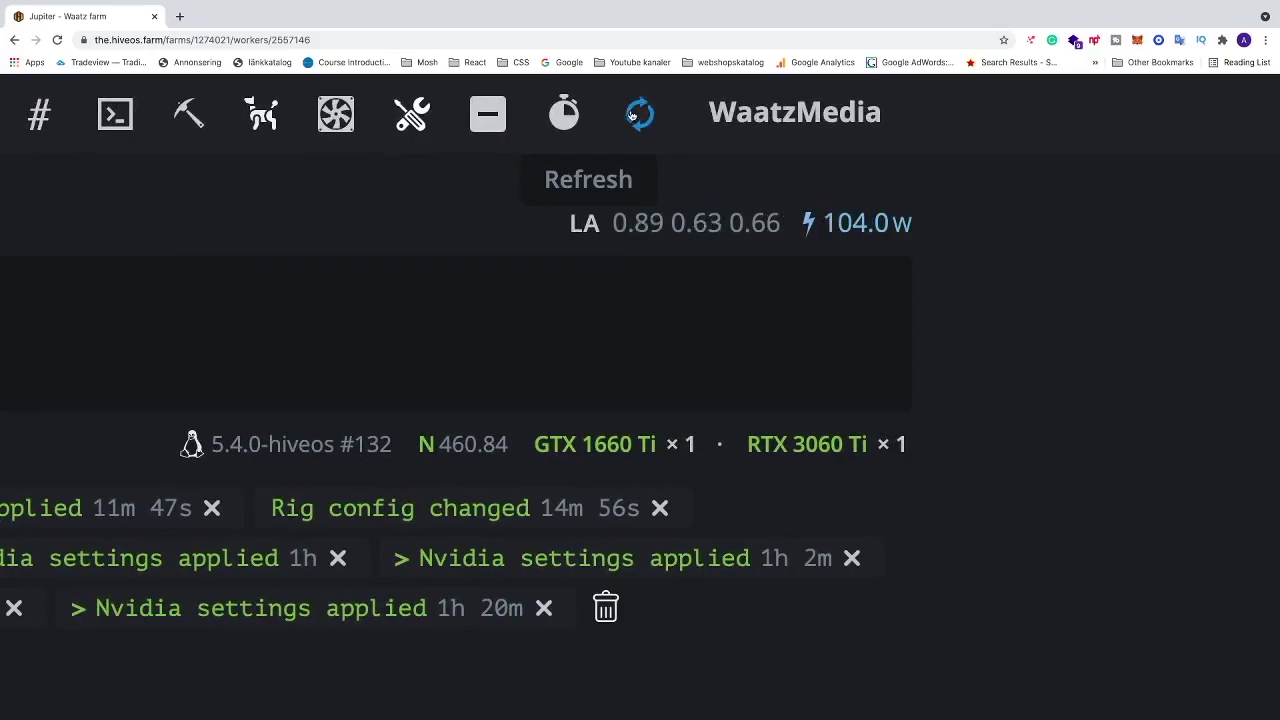
{"action": "scroll", "coordinate": [632, 117], "scroll_direction": "down", "scroll_amount": 5}
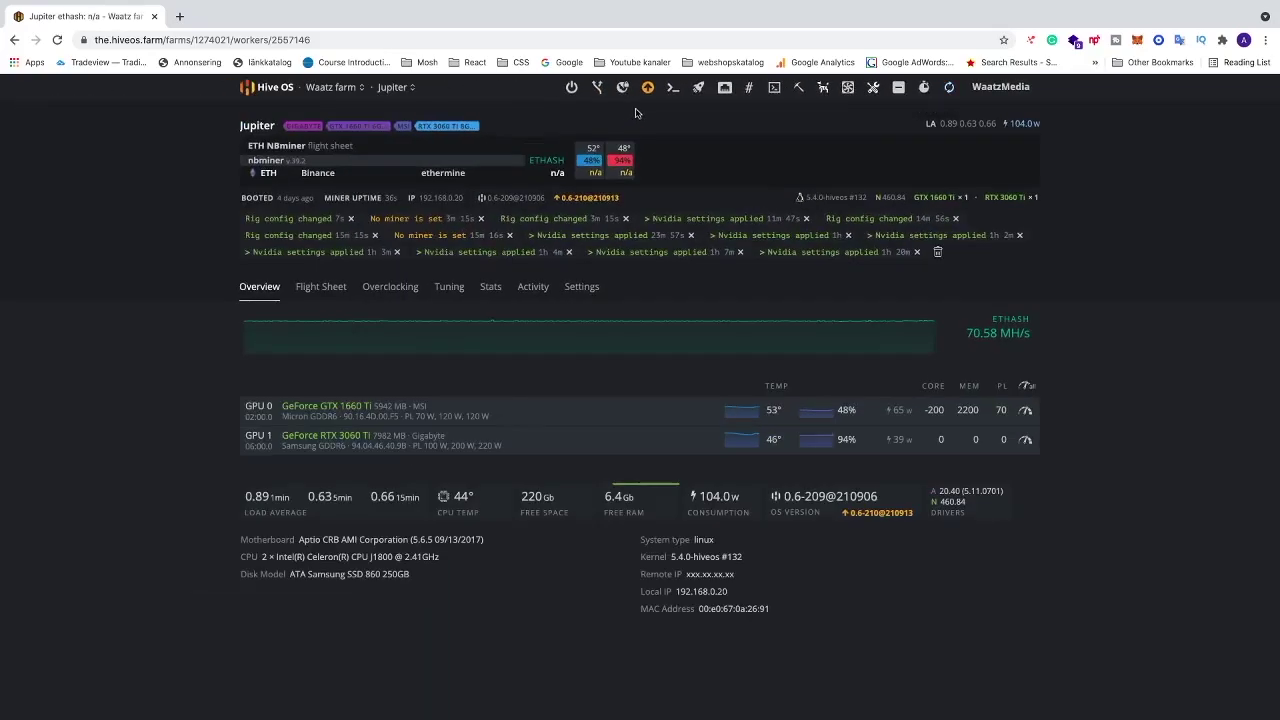
{"action": "left_click", "coordinate": [58, 41]}
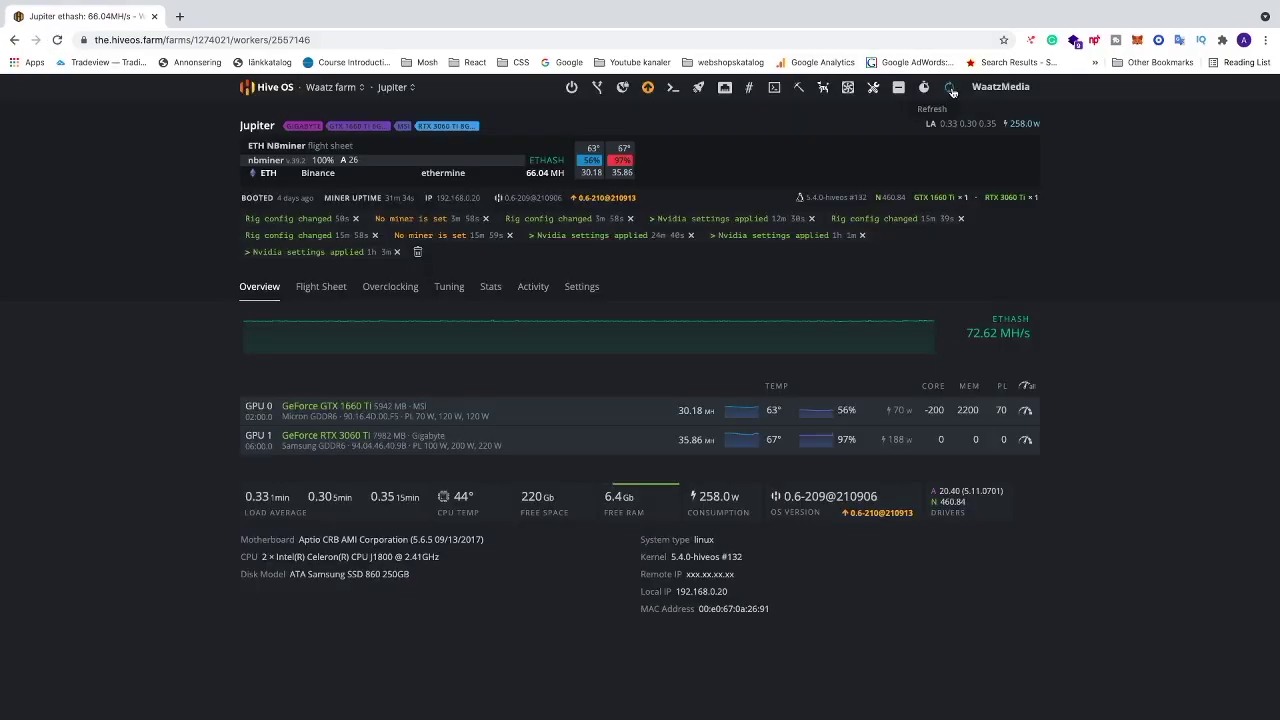
Step: Refresh Jupiter's stats and check the RTX 3060 Ti: 37.44 MH, core, memory and PL at 0
{"action": "left_click", "coordinate": [950, 88]}
{"action": "scroll", "coordinate": [697, 437], "scroll_direction": "up", "scroll_amount": 5}
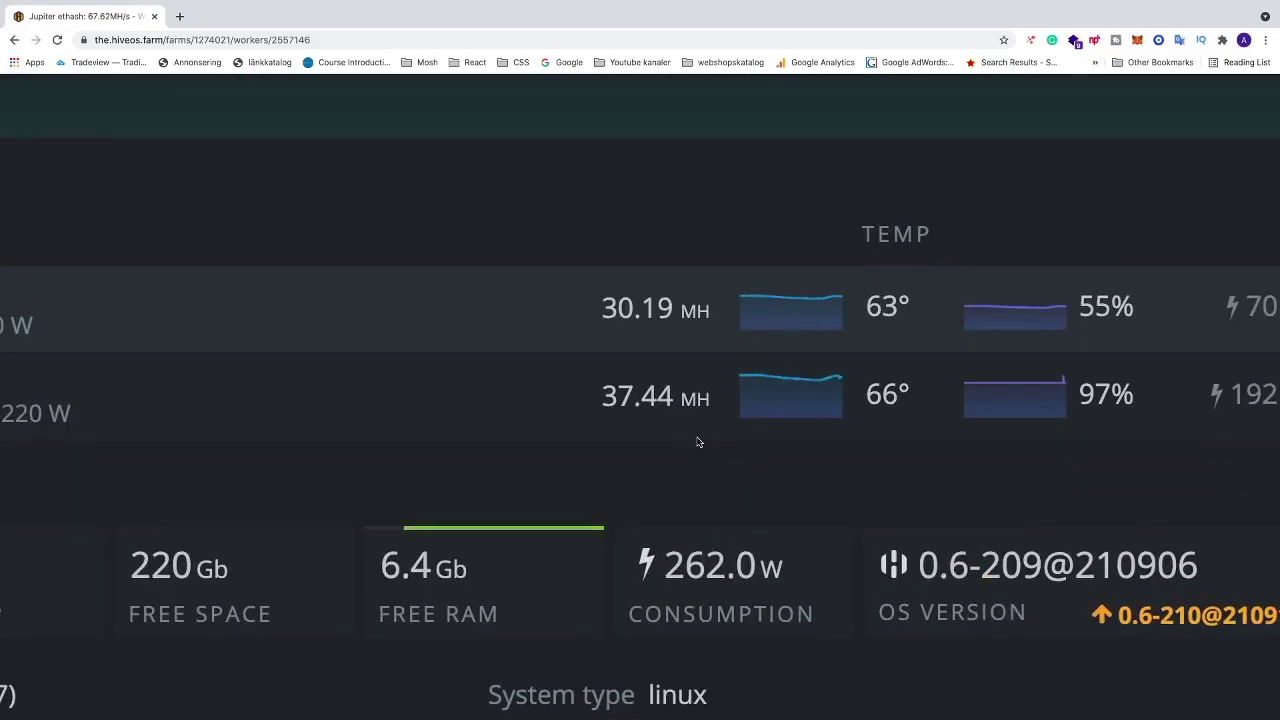
{"action": "scroll", "coordinate": [687, 431], "scroll_direction": "left", "scroll_amount": 5}
{"action": "scroll", "coordinate": [687, 431], "scroll_direction": "right", "scroll_amount": 4}
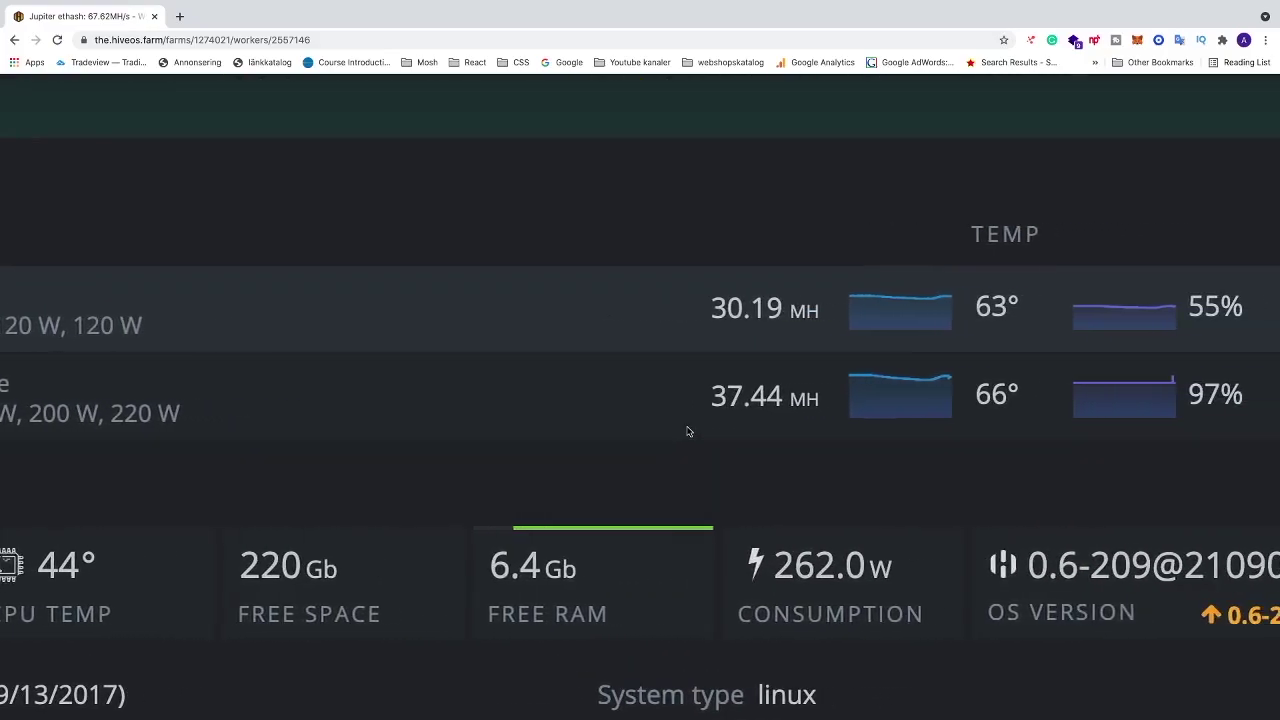
{"action": "scroll", "coordinate": [687, 431], "scroll_direction": "right", "scroll_amount": 1}
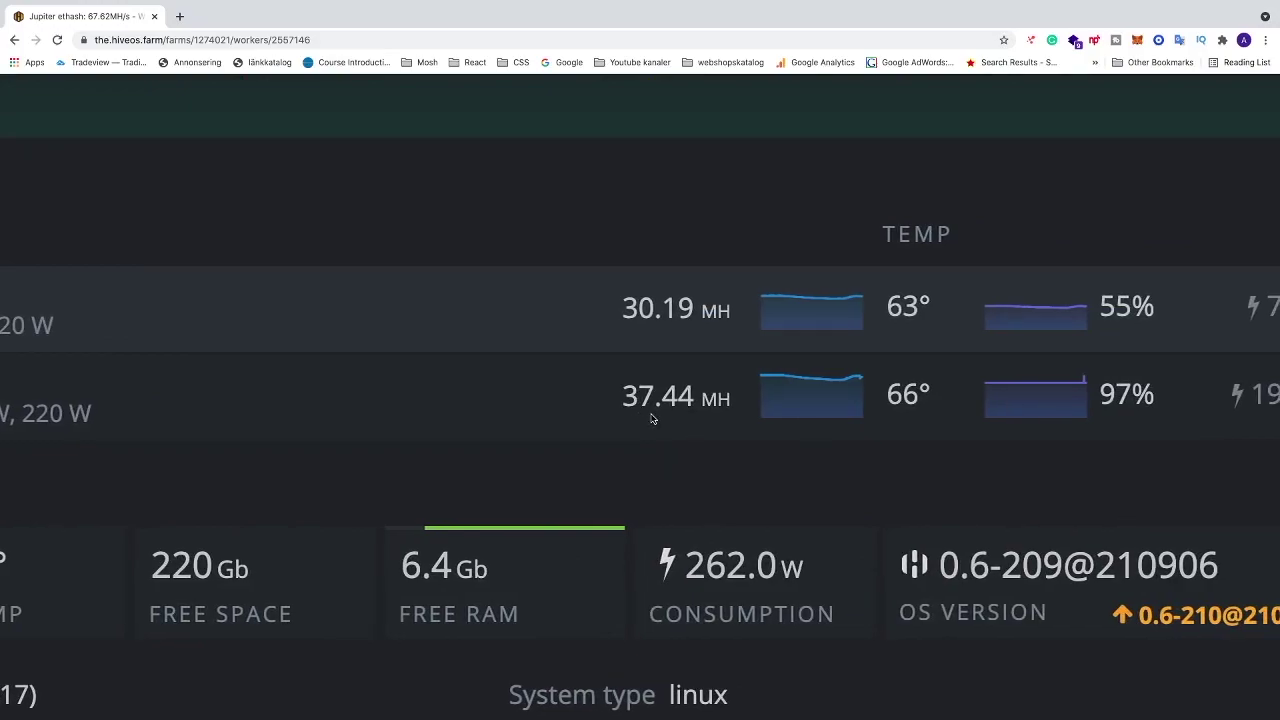
{"action": "scroll", "coordinate": [651, 418], "scroll_direction": "down", "scroll_amount": 5}
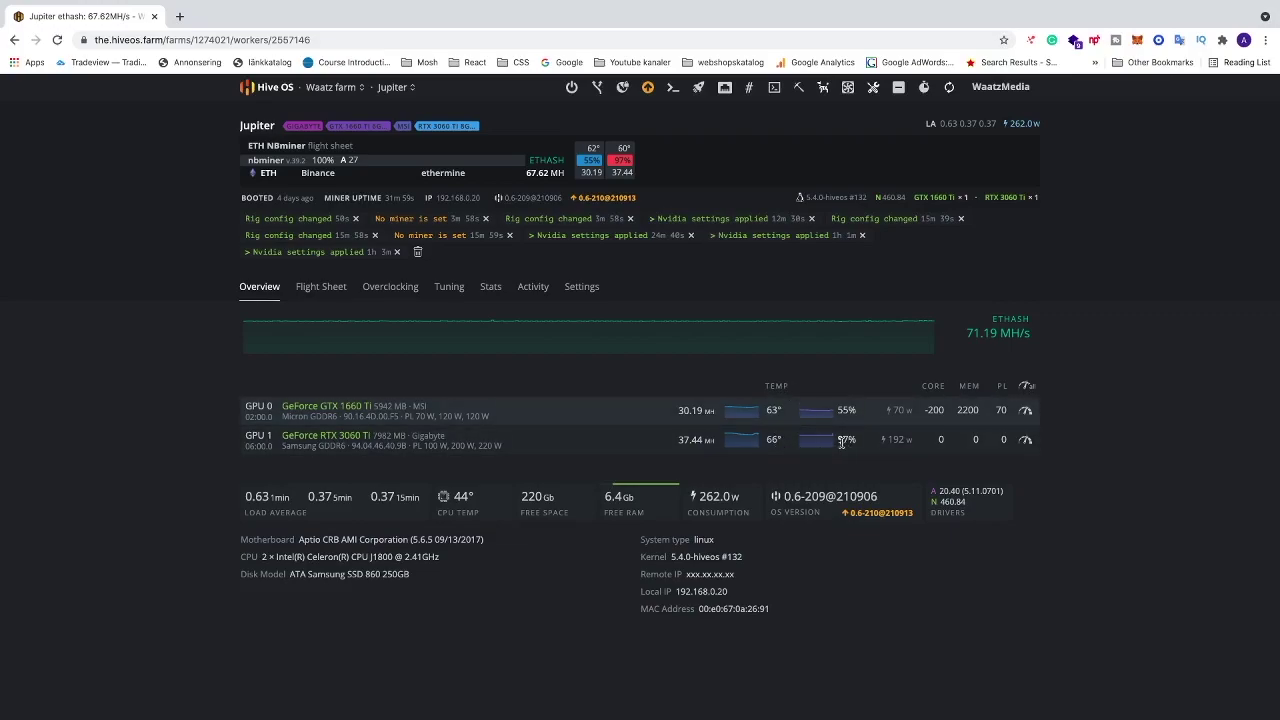
{"action": "scroll", "coordinate": [896, 441], "scroll_direction": "up", "scroll_amount": 5}
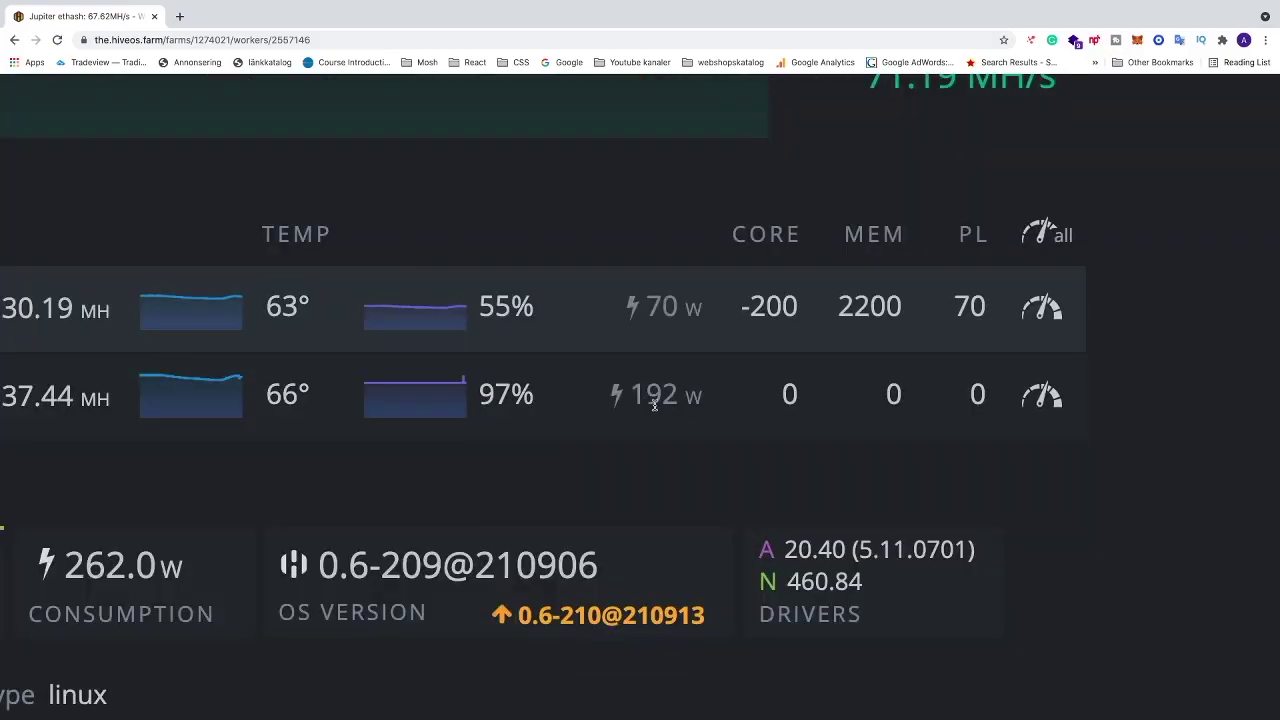
{"action": "scroll", "coordinate": [655, 405], "scroll_direction": "down", "scroll_amount": 5}
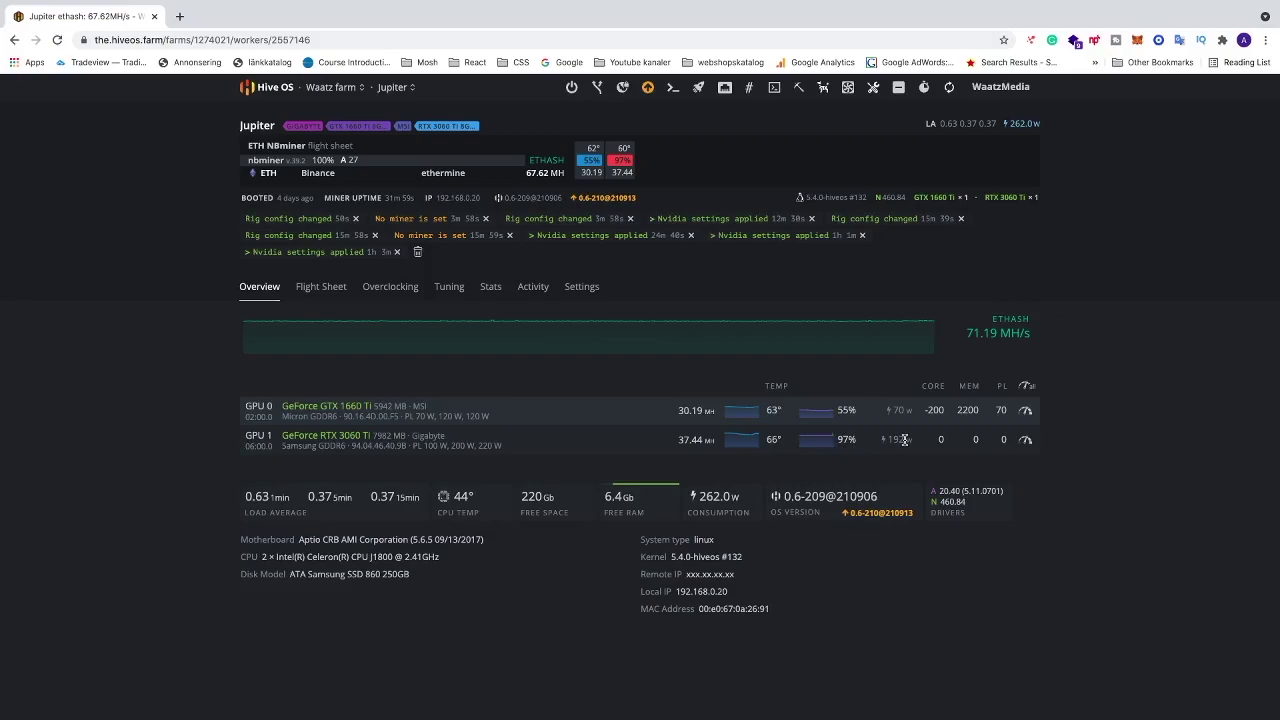
{"action": "scroll", "coordinate": [904, 440], "scroll_direction": "up", "scroll_amount": 5}
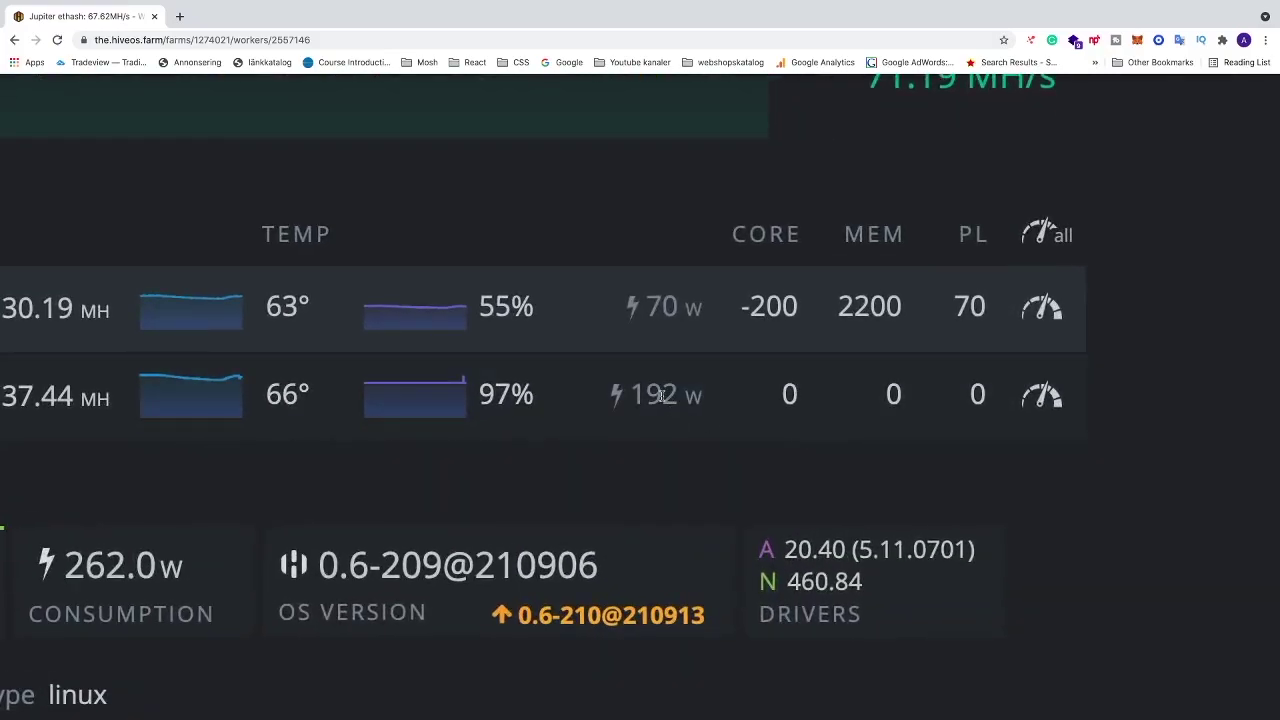
{"action": "scroll", "coordinate": [660, 395], "scroll_direction": "left", "scroll_amount": 4}
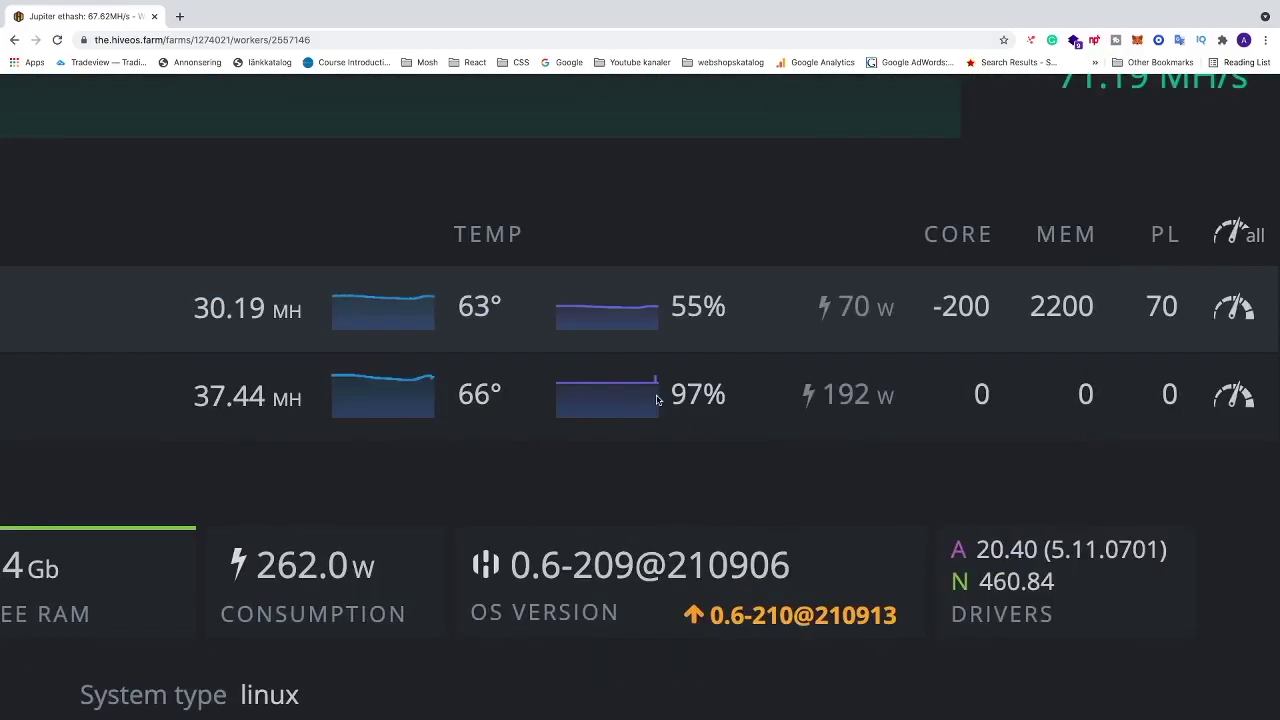
{"action": "scroll", "coordinate": [656, 400], "scroll_direction": "down", "scroll_amount": 3}
{"action": "scroll", "coordinate": [560, 395], "scroll_direction": "down", "scroll_amount": 5}
{"action": "scroll", "coordinate": [510, 388], "scroll_direction": "left", "scroll_amount": 1}
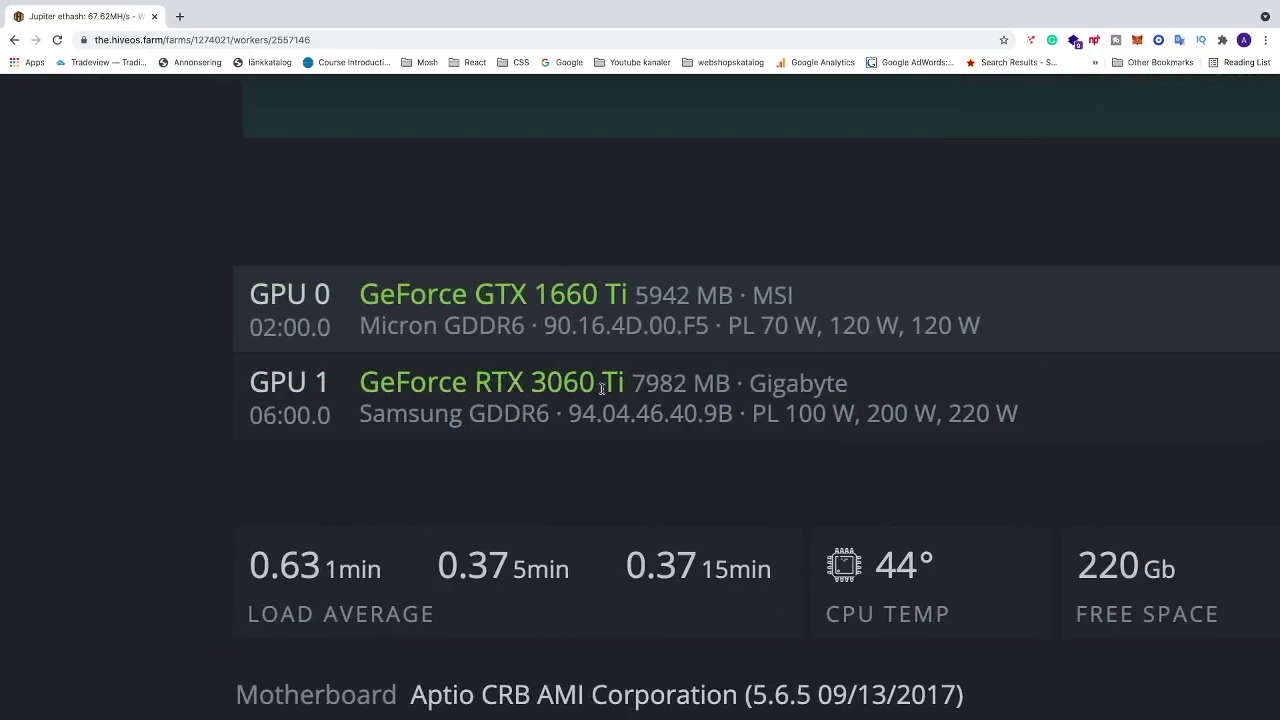
{"action": "scroll", "coordinate": [688, 408], "scroll_direction": "right", "scroll_amount": 6}
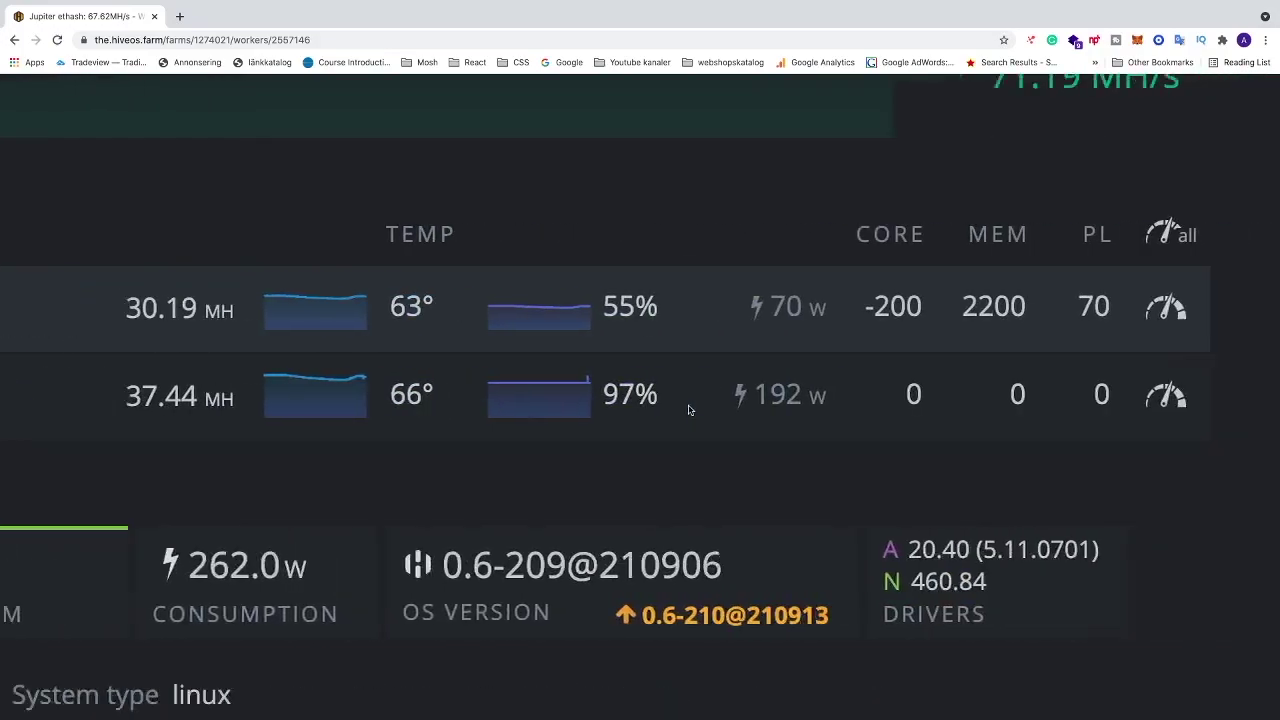
{"action": "scroll", "coordinate": [688, 408], "scroll_direction": "right", "scroll_amount": 5}
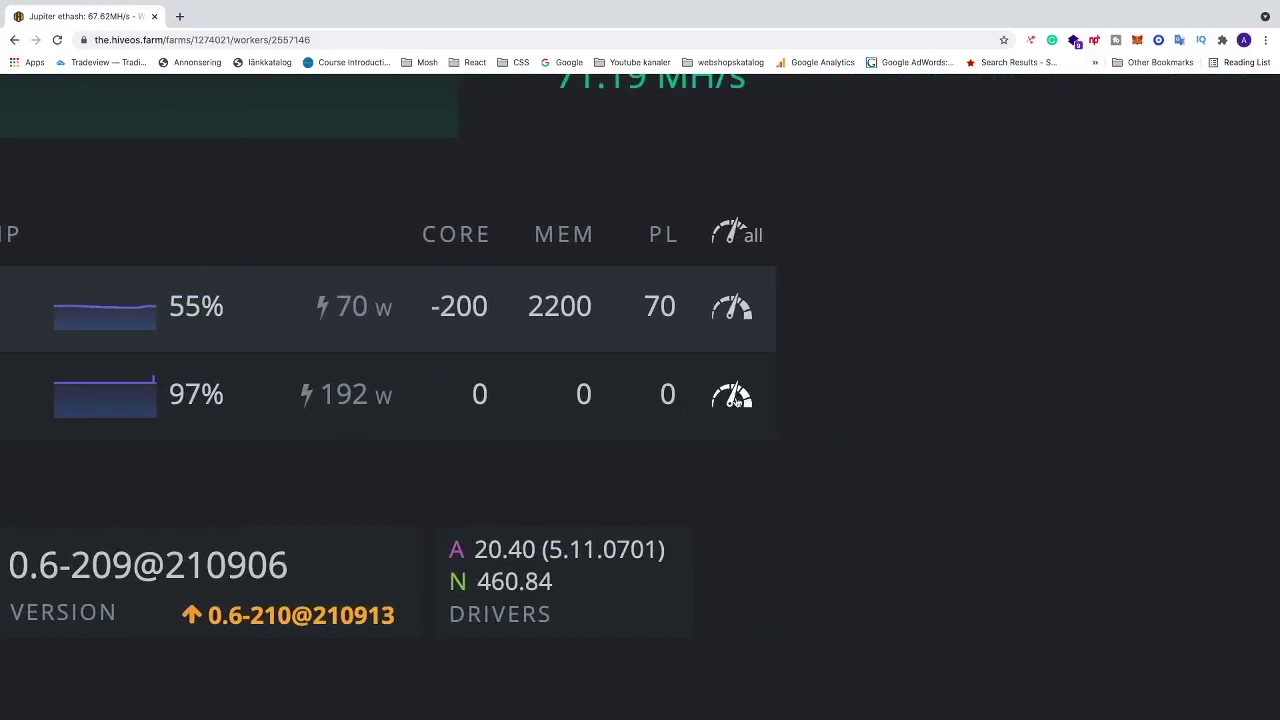
Step: Open GPU 1's overclock Config, then view Discord's #3060-ti-lhr recommended settings
{"action": "left_click", "coordinate": [732, 397]}
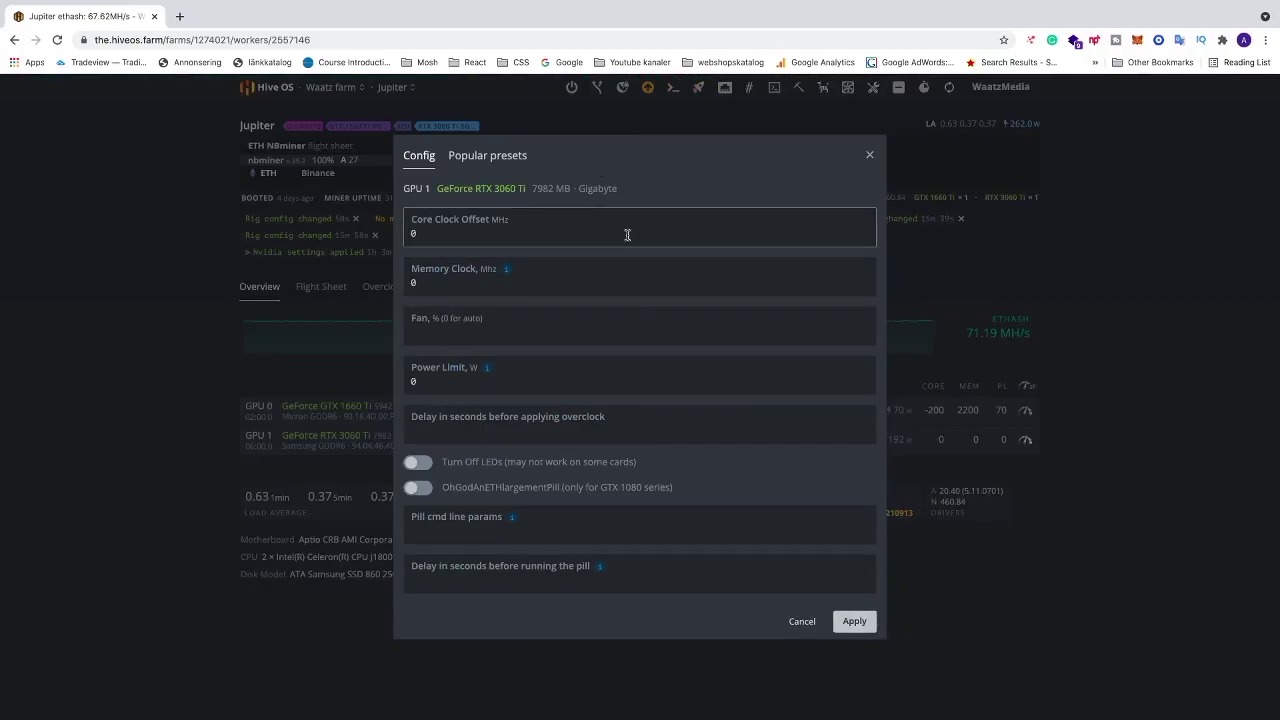
{"action": "scroll", "coordinate": [627, 235], "scroll_direction": "up", "scroll_amount": 5}
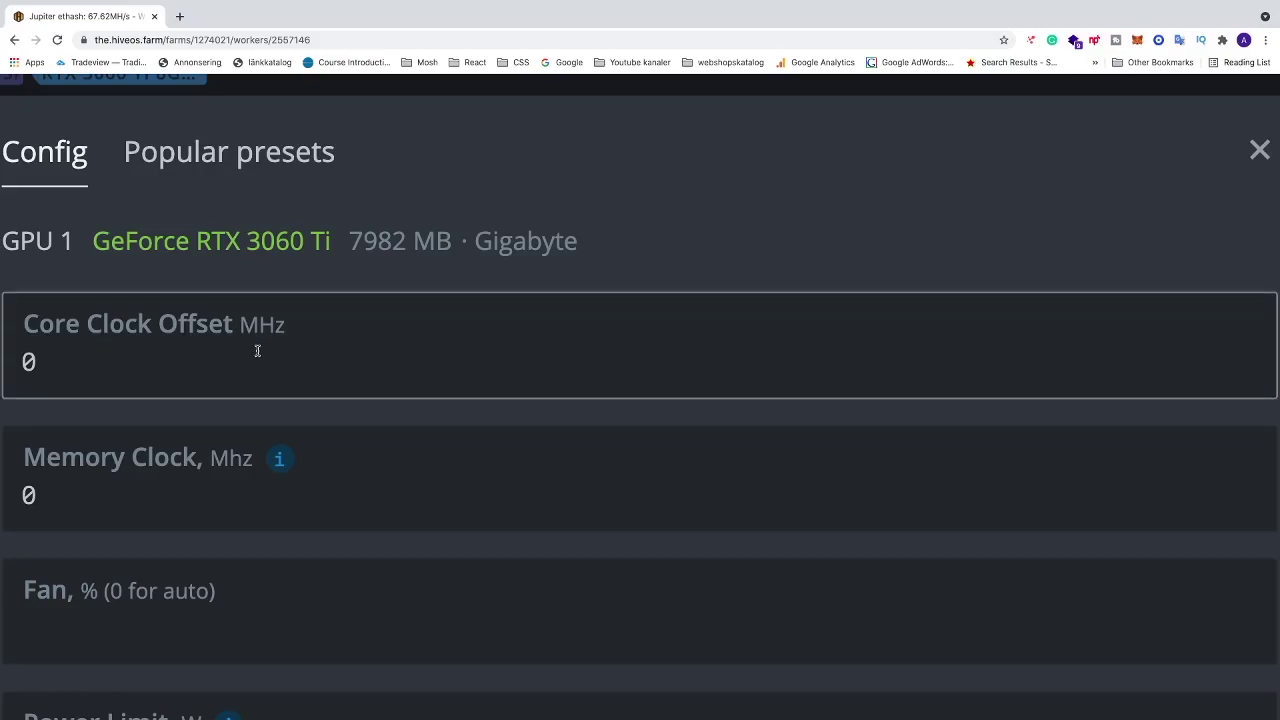
{"action": "key", "text": "ctrl+Left"}
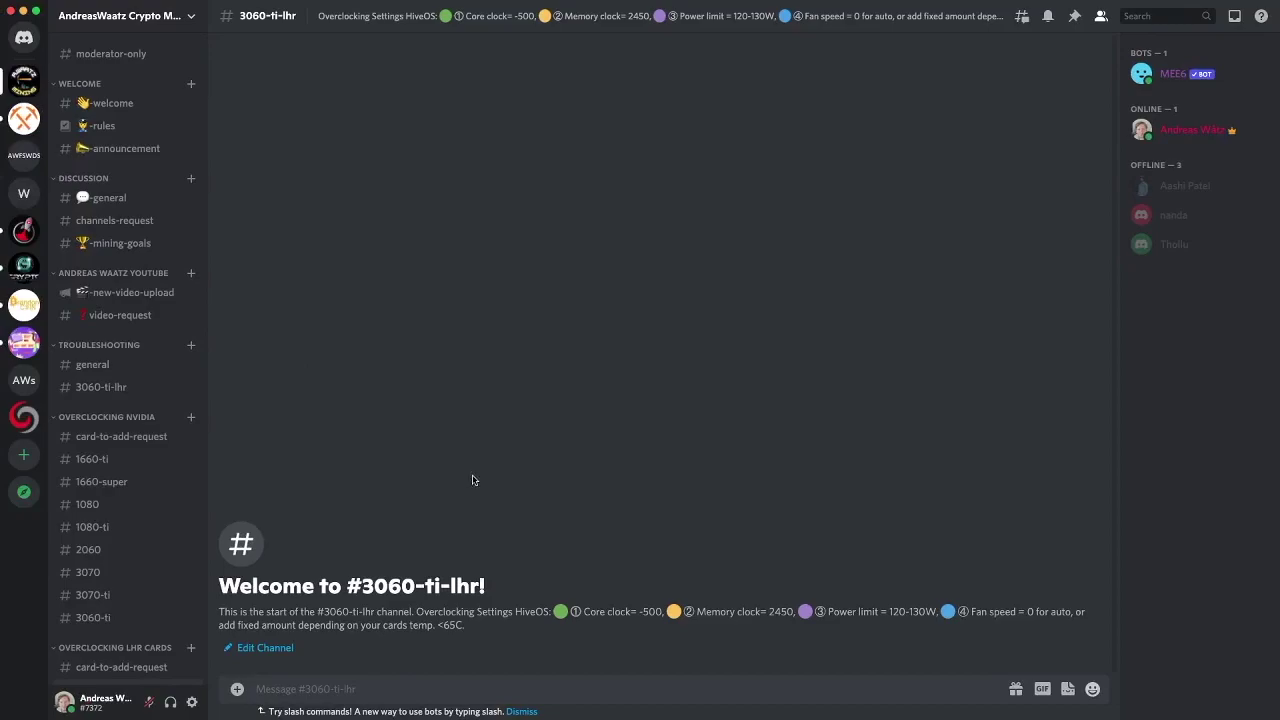
{"action": "scroll", "coordinate": [120, 312], "scroll_direction": "down", "scroll_amount": 2}
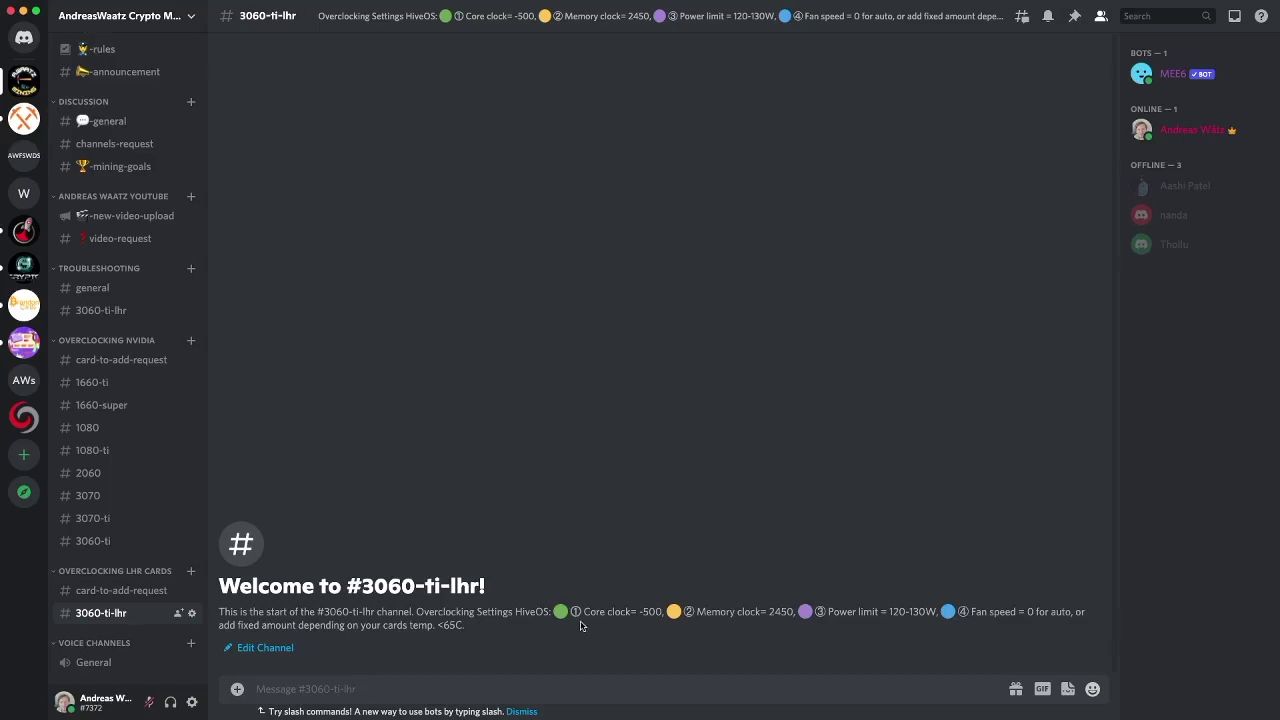
Step: Set the RTX 3060 Ti's core clock offset to -500, checking the Discord reference
{"action": "key", "text": "ctrl+Right"}
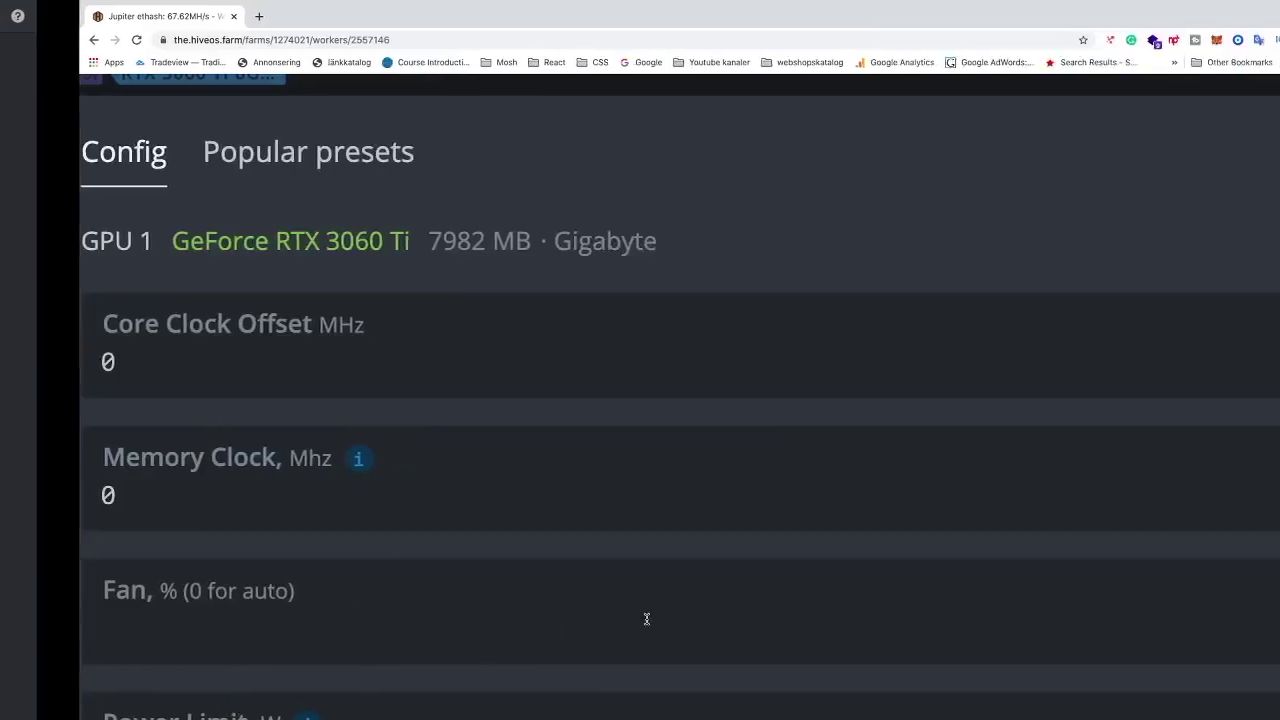
{"action": "key", "text": "BackSpace"}
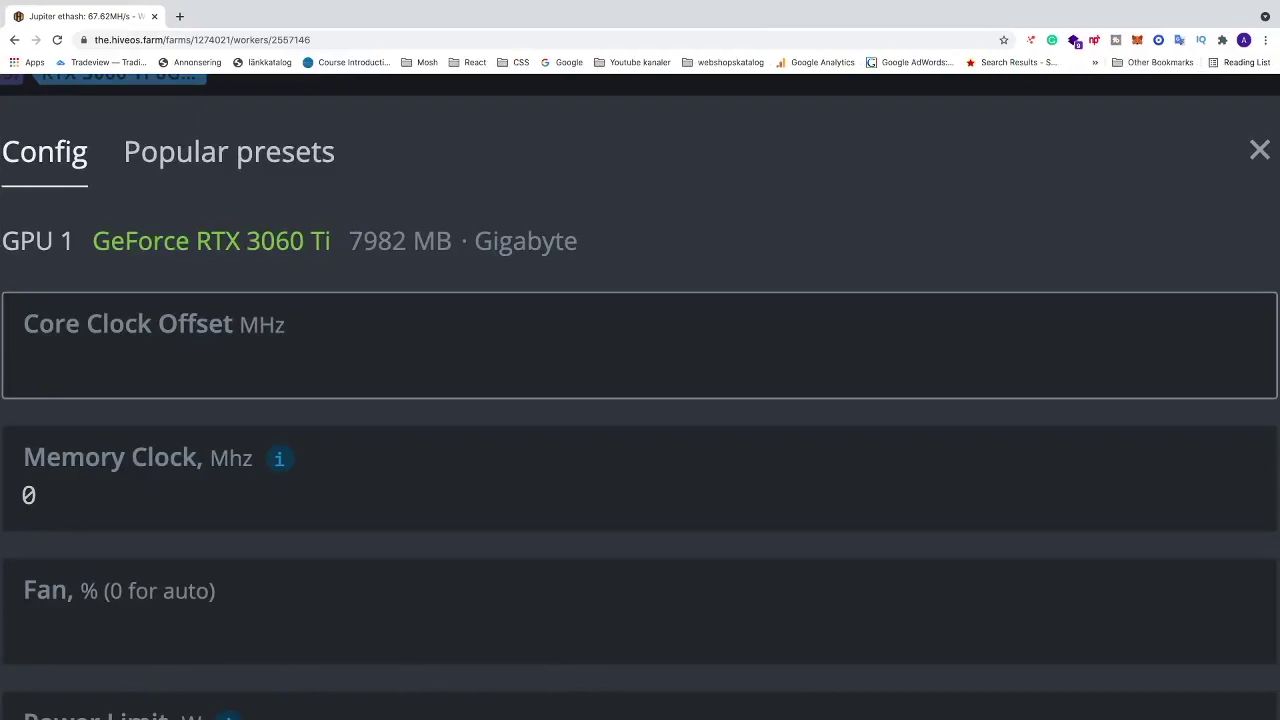
{"action": "type", "text": "-500"}
{"action": "key", "text": "ctrl+Left"}
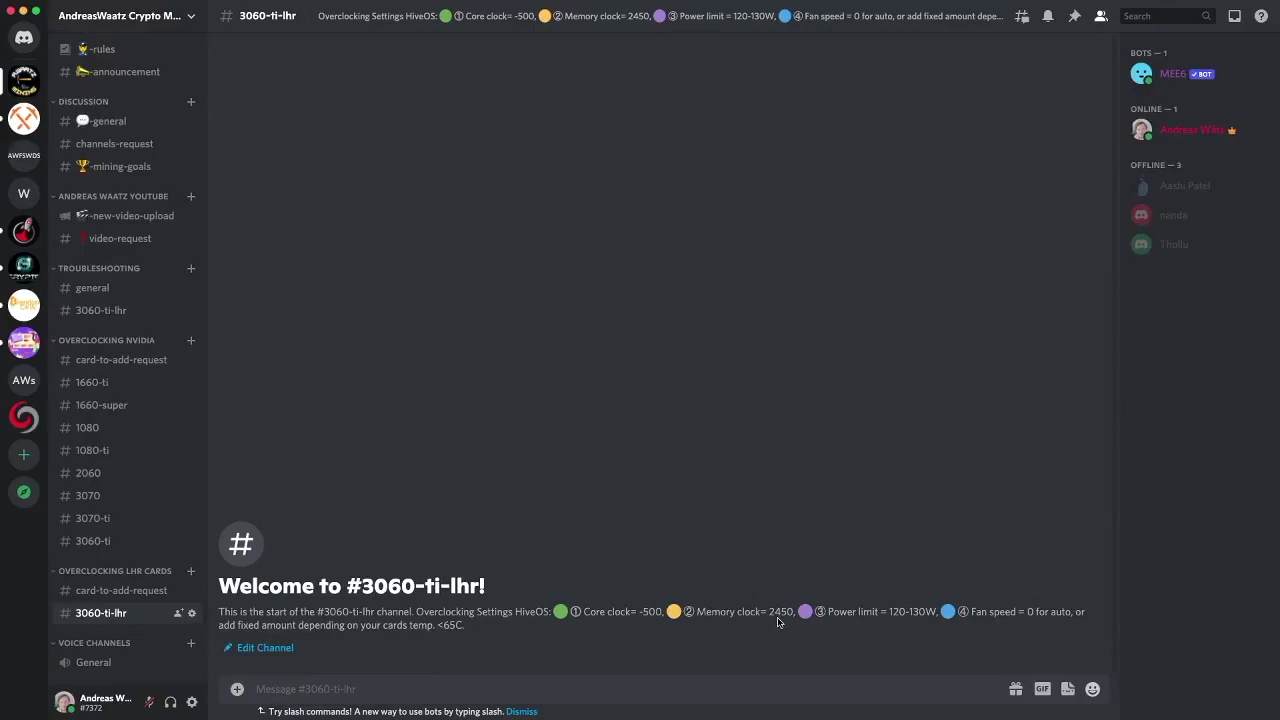
Step: Set the memory clock to 2450, then re-check Discord's recommended values
{"action": "key", "text": "ctrl+Right"}
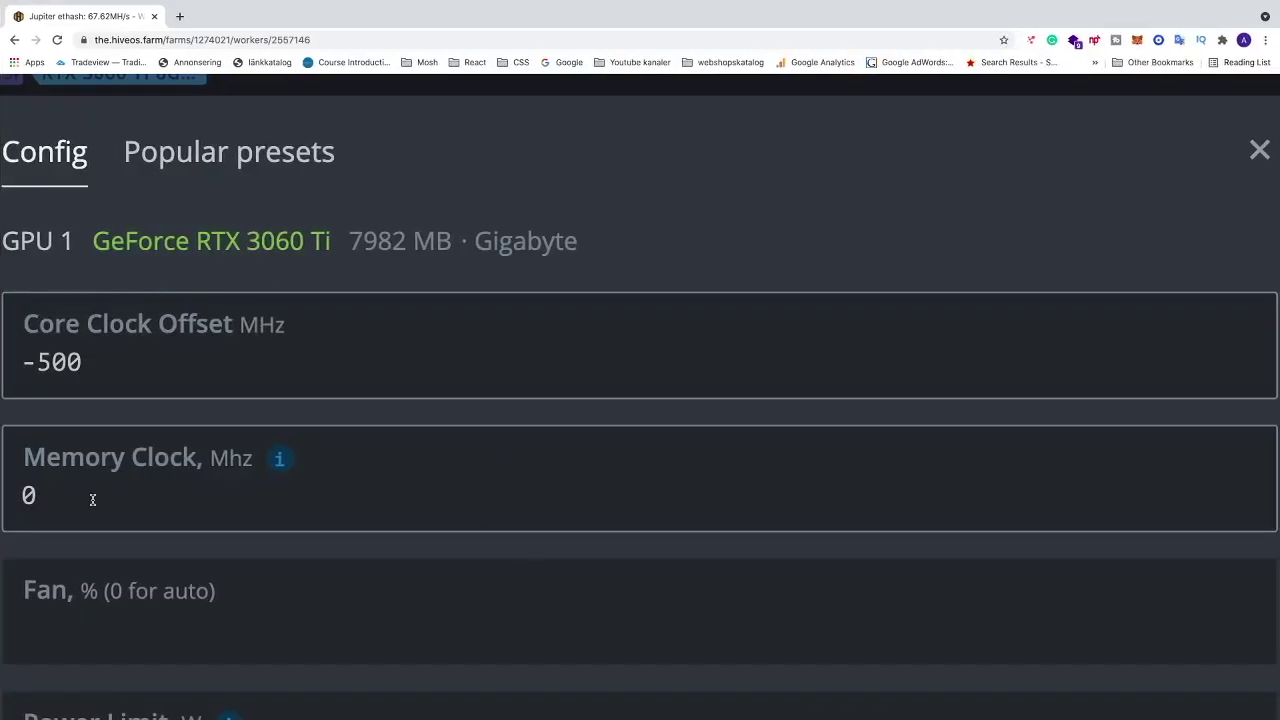
{"action": "left_click", "coordinate": [65, 498]}
{"action": "key", "text": "BackSpace"}
{"action": "type", "text": "245"}
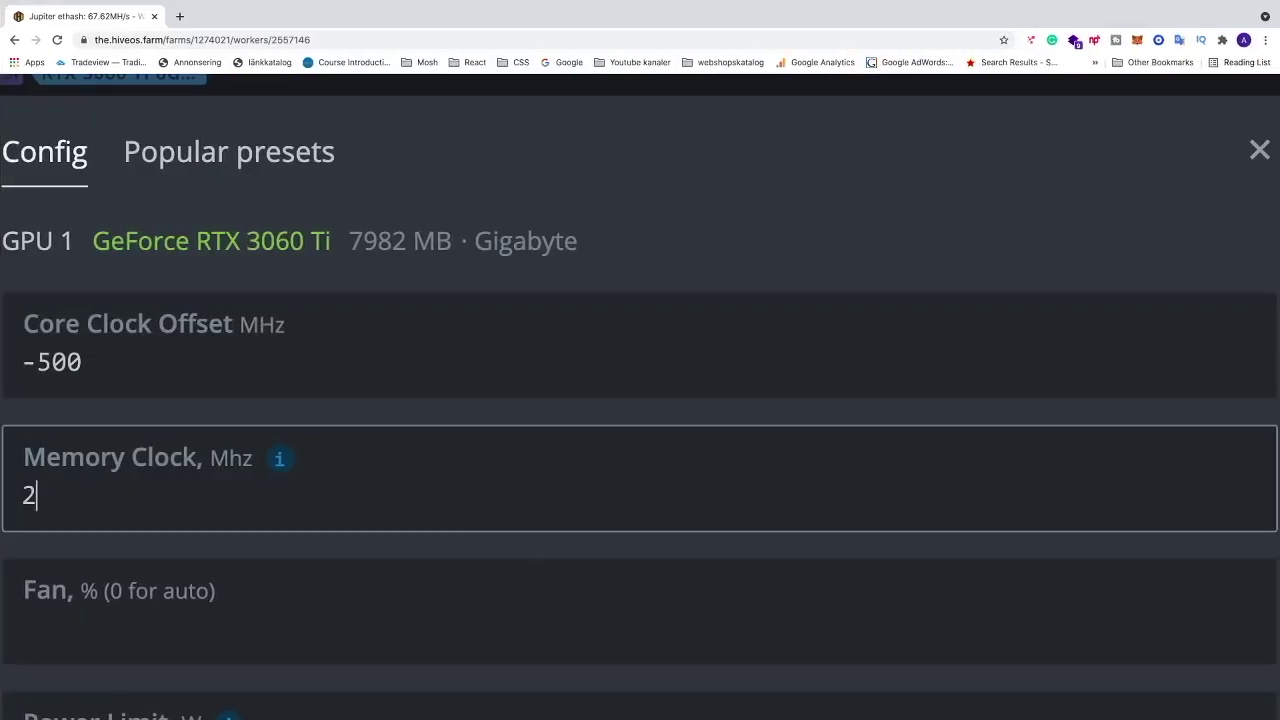
{"action": "type", "text": "0"}
{"action": "key", "text": "ctrl+Left"}
{"action": "scroll", "coordinate": [85, 592], "scroll_direction": "down", "scroll_amount": 1}
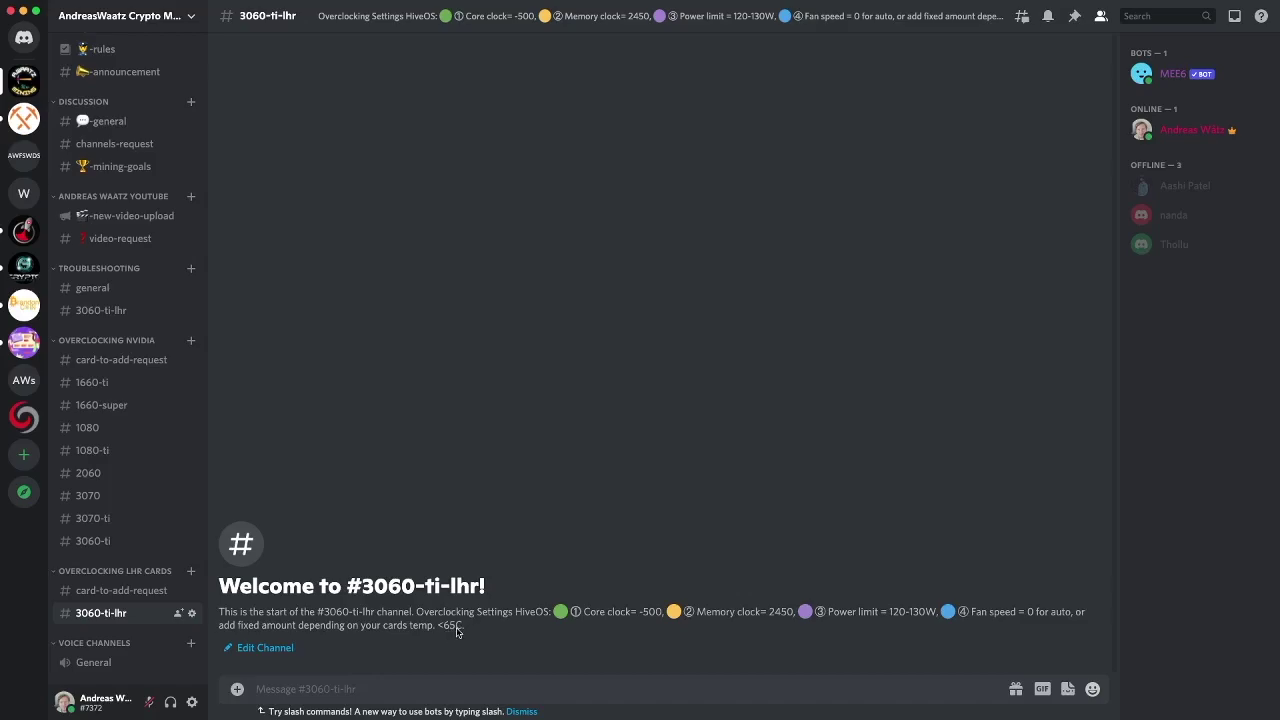
Step: Set the RTX 3060 Ti fan speed to 80% after trying 70 and 75, then check Discord's power-limit advice
{"action": "key", "text": "super+Tab"}
{"action": "left_click", "coordinate": [57, 534]}
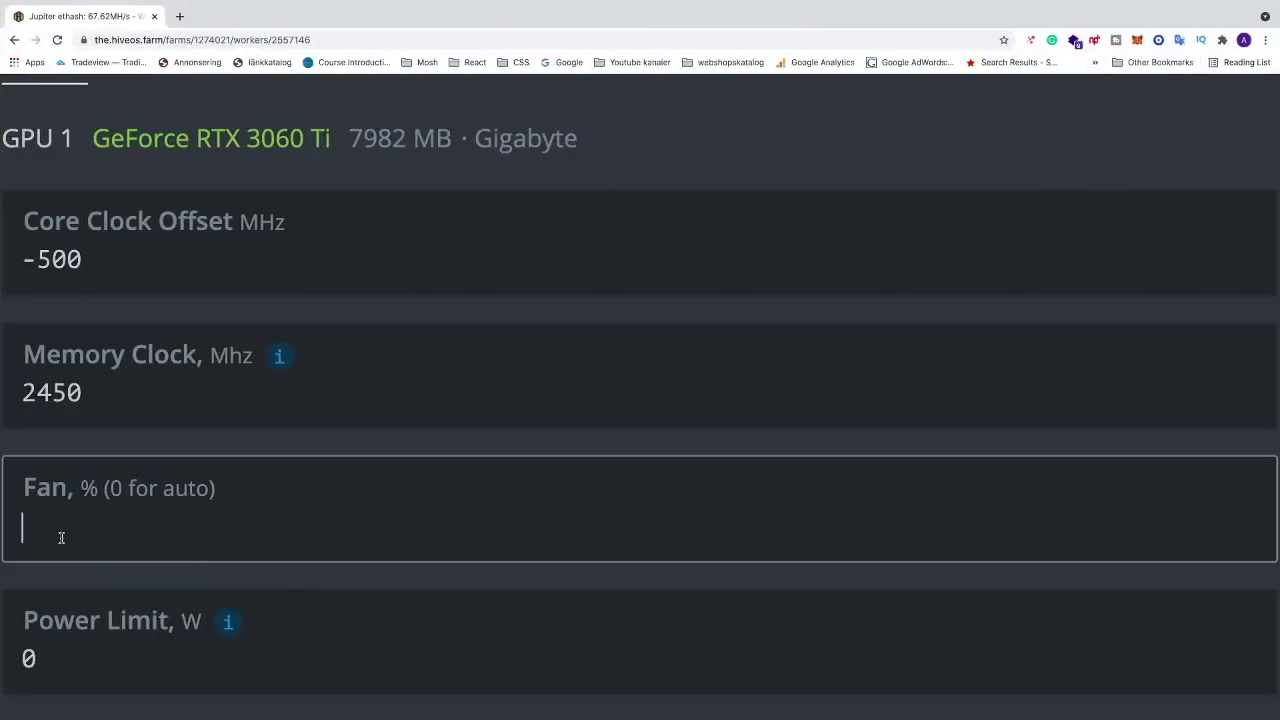
{"action": "type", "text": "80"}
{"action": "key", "text": "super+a"}
{"action": "type", "text": "70"}
{"action": "key", "text": "BackSpace"}
{"action": "key", "text": "BackSpace"}
{"action": "type", "text": "75"}
{"action": "key", "text": "BackSpace"}
{"action": "key", "text": "BackSpace"}
{"action": "type", "text": "80"}
{"action": "scroll", "coordinate": [180, 527], "scroll_direction": "down", "scroll_amount": 1}
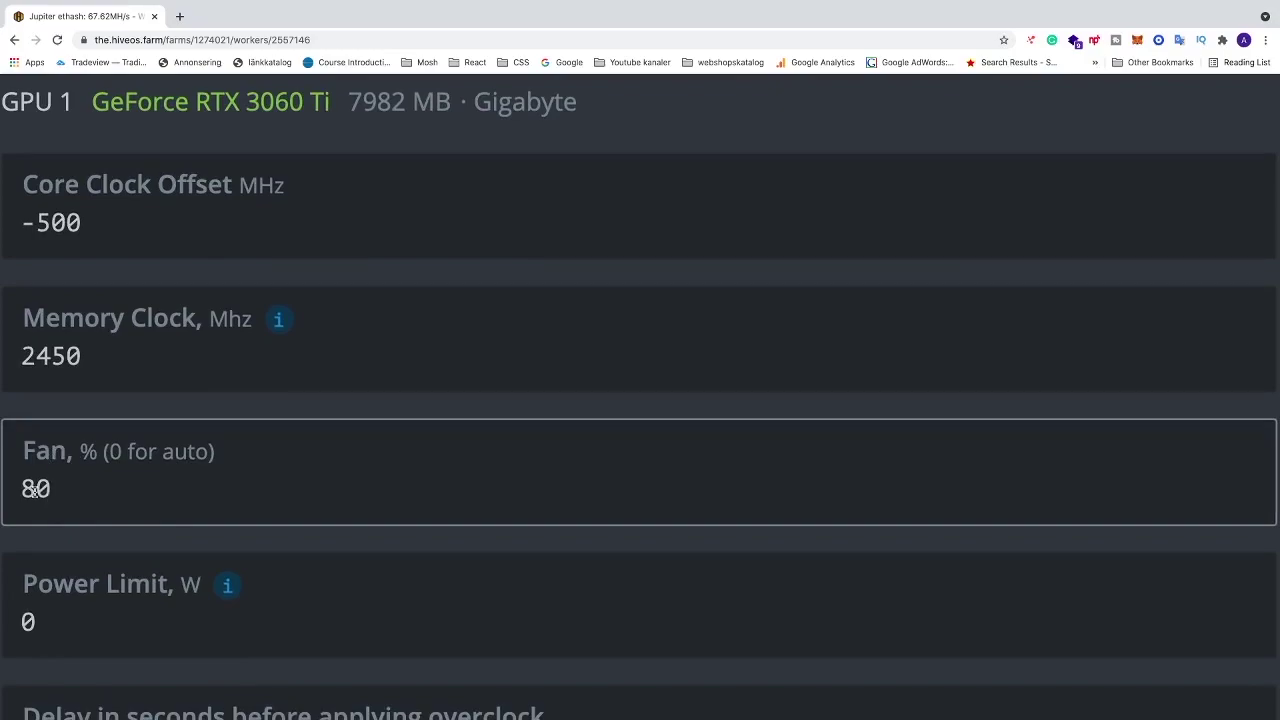
{"action": "key", "text": "super+Tab"}
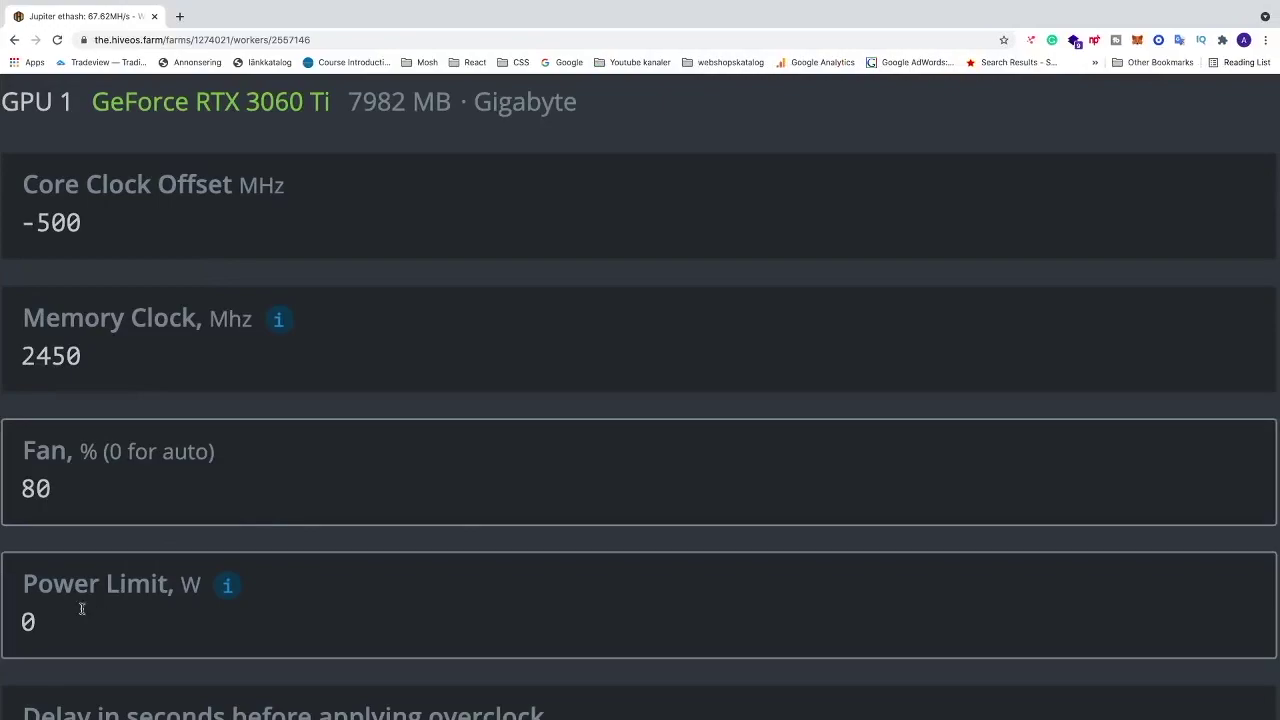
Step: Change the power limit from 0 to 120 W and apply the overclock to the Jupiter worker
{"action": "left_click", "coordinate": [36, 617]}
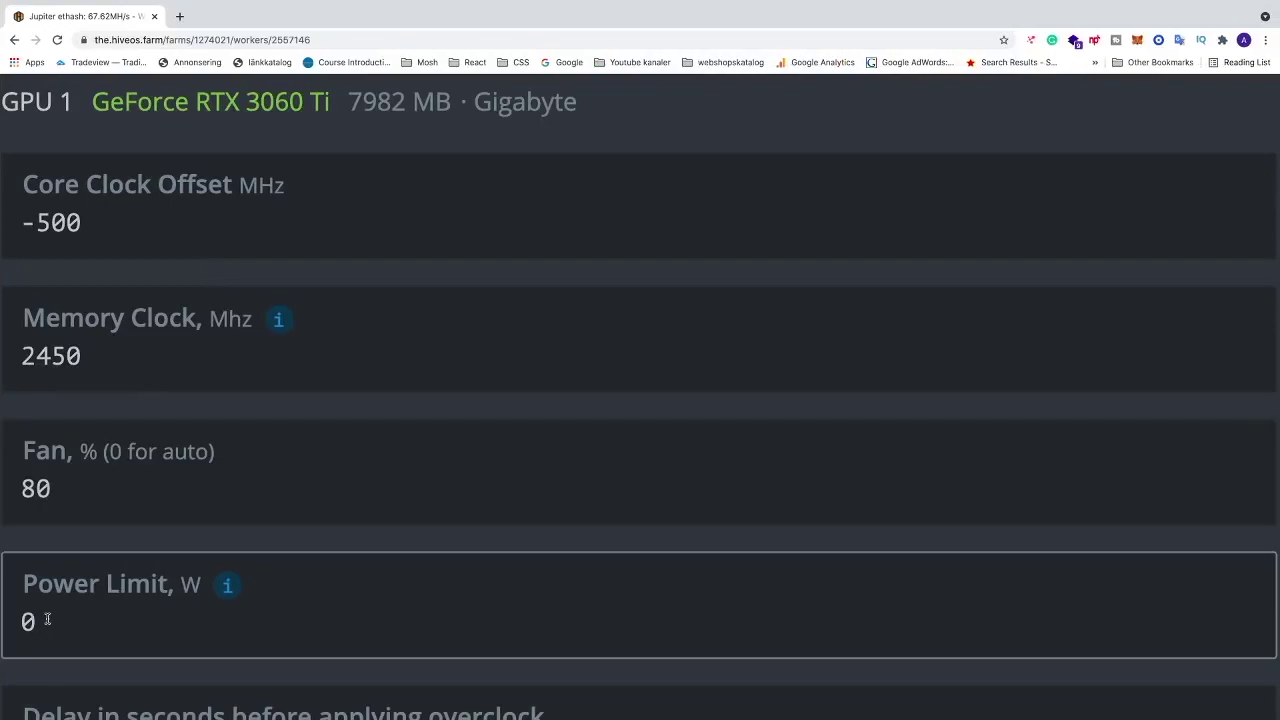
{"action": "key", "text": "BackSpace"}
{"action": "type", "text": "120"}
{"action": "scroll", "coordinate": [214, 569], "scroll_direction": "down", "scroll_amount": 1}
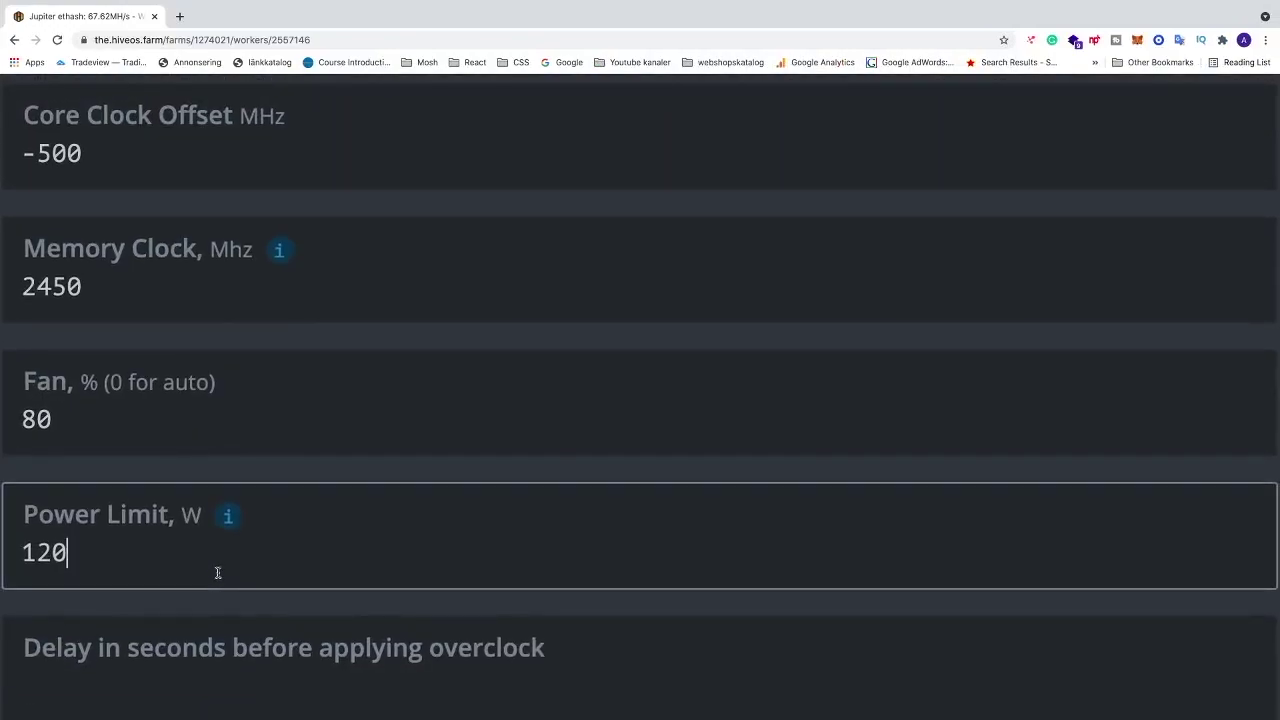
{"action": "scroll", "coordinate": [217, 573], "scroll_direction": "down", "scroll_amount": 6}
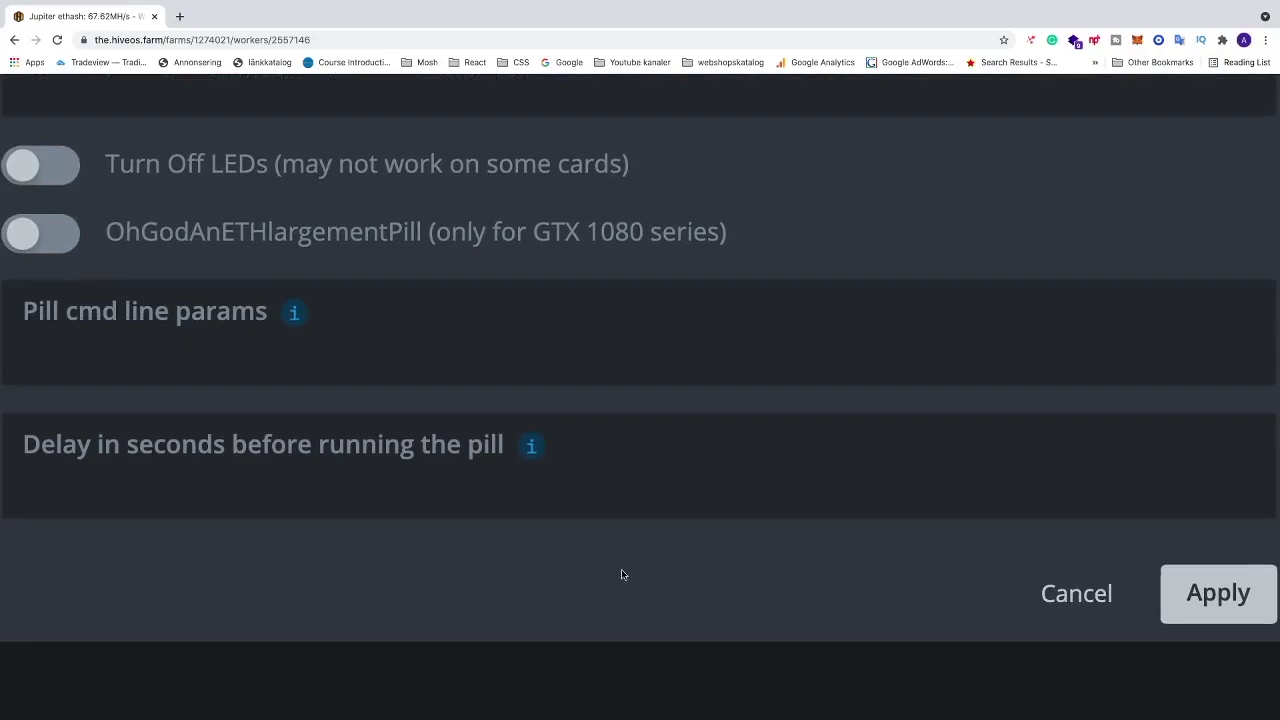
{"action": "left_click", "coordinate": [1212, 595]}
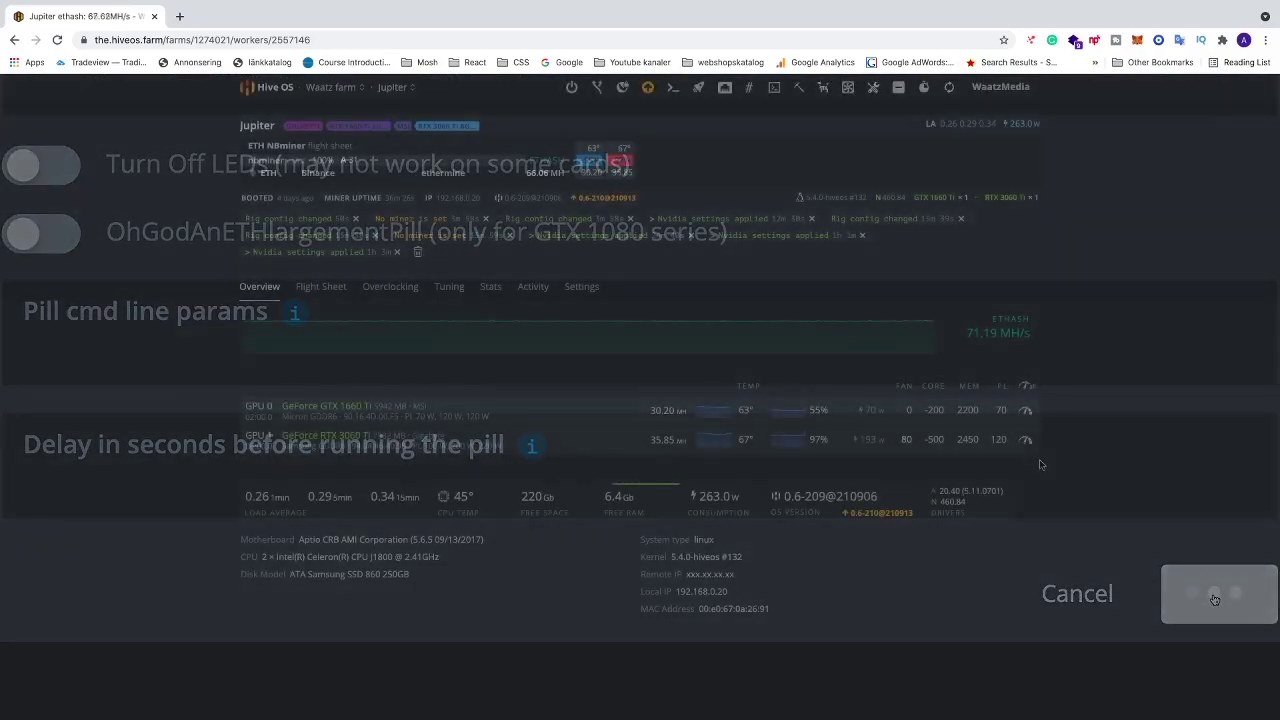
{"action": "scroll", "coordinate": [1017, 471], "scroll_direction": "up", "scroll_amount": 5}
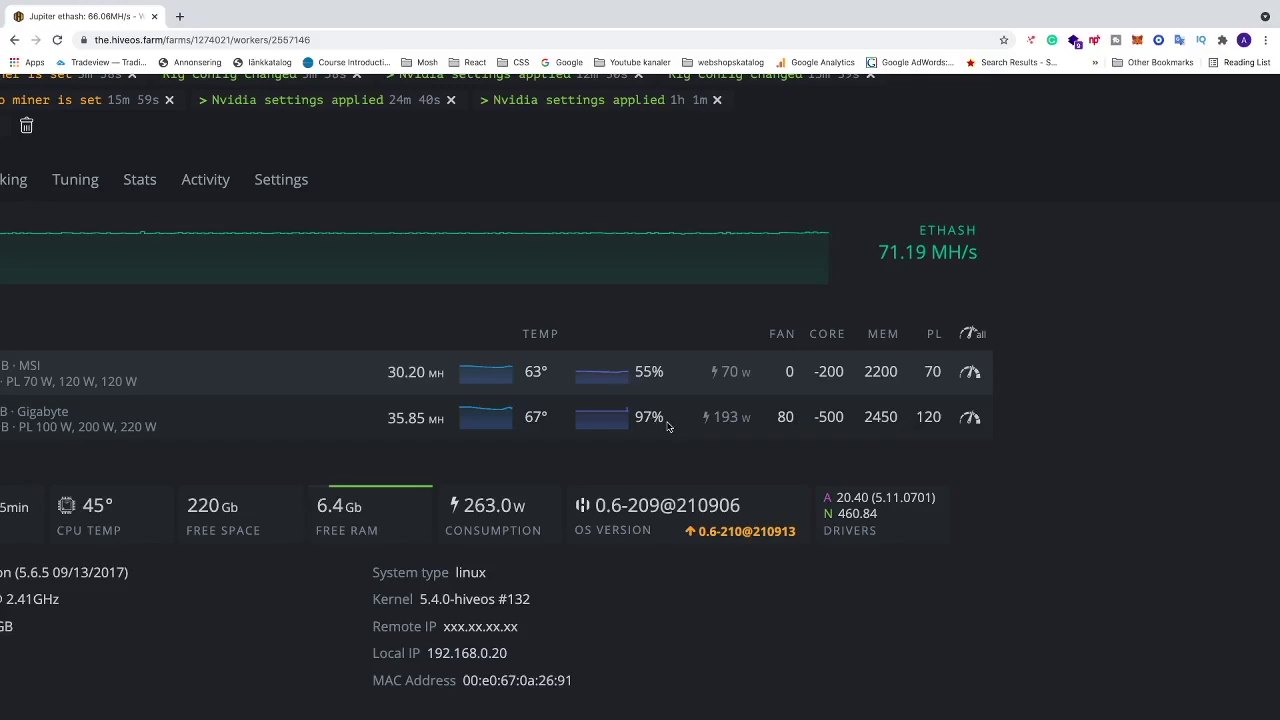
Step: Refresh the Jupiter worker's GPU stats
{"action": "scroll", "coordinate": [668, 426], "scroll_direction": "up", "scroll_amount": 3}
{"action": "left_click", "coordinate": [856, 102]}
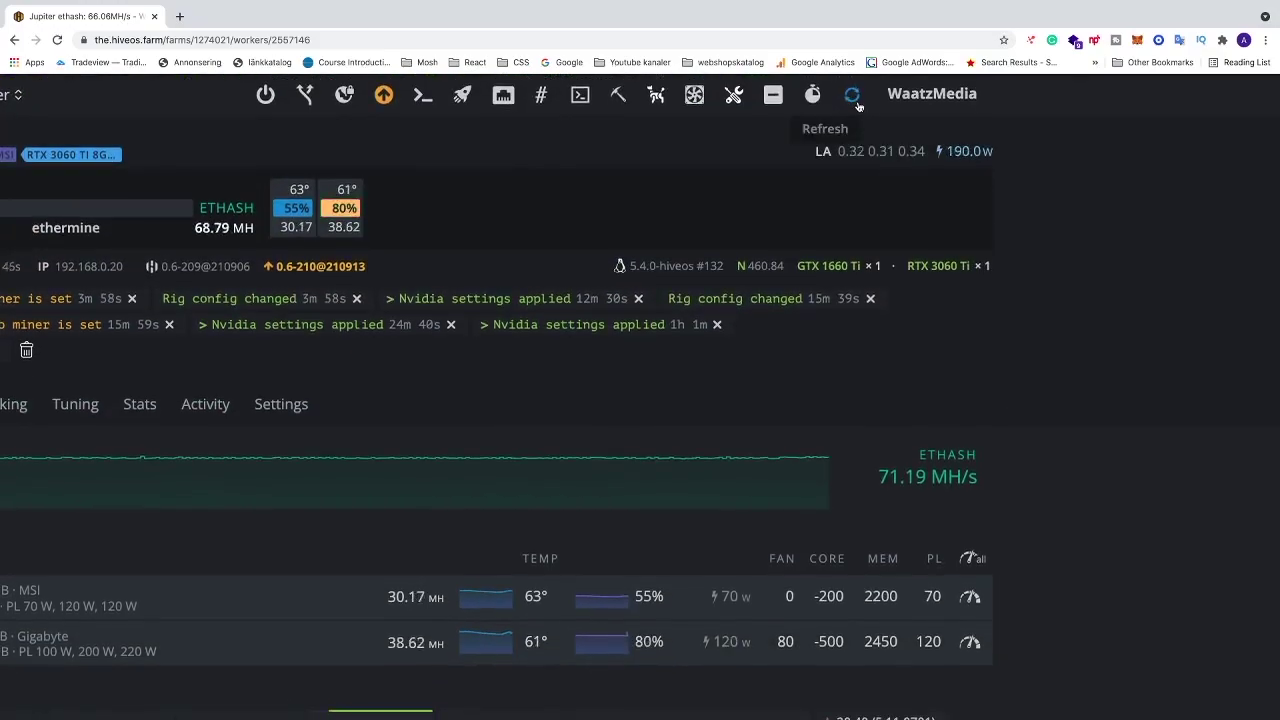
{"action": "scroll", "coordinate": [553, 520], "scroll_direction": "down", "scroll_amount": 2}
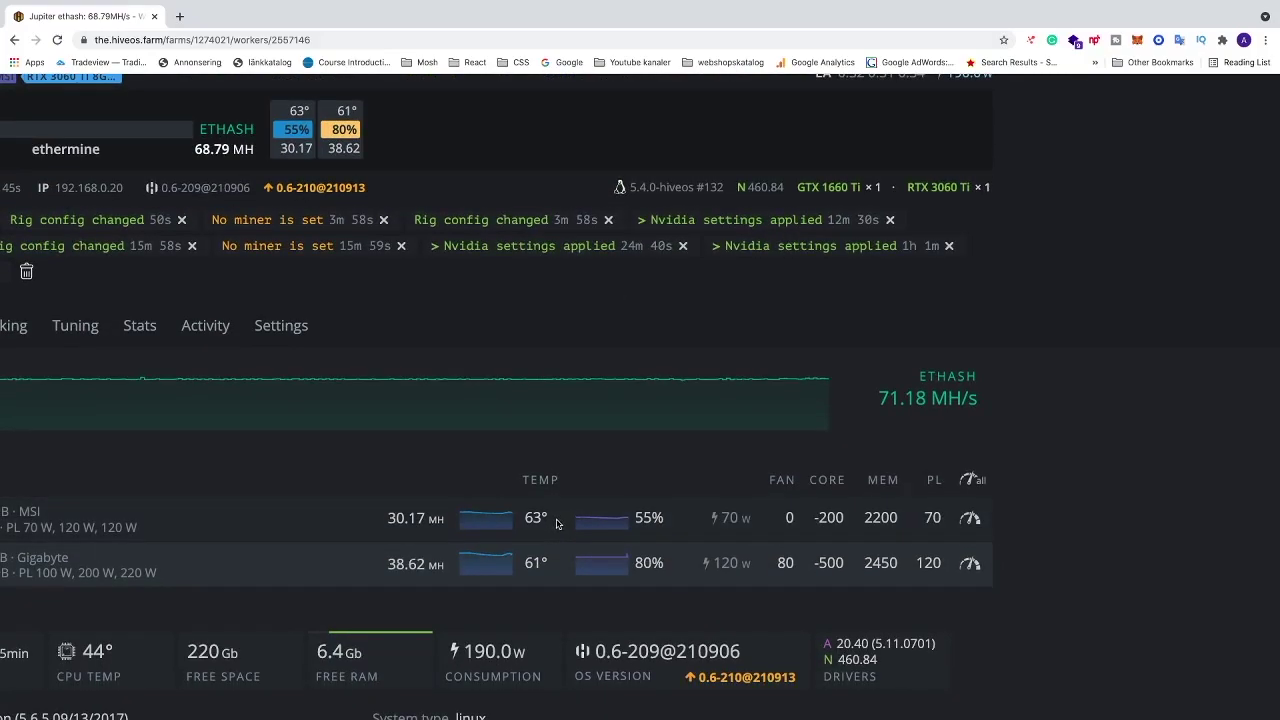
Step: Verify the RTX 3060 Ti now hashes 42.34 MH at 58°, with the rig at 72.56 MH and 191 W
{"action": "scroll", "coordinate": [440, 575], "scroll_direction": "left", "scroll_amount": 2}
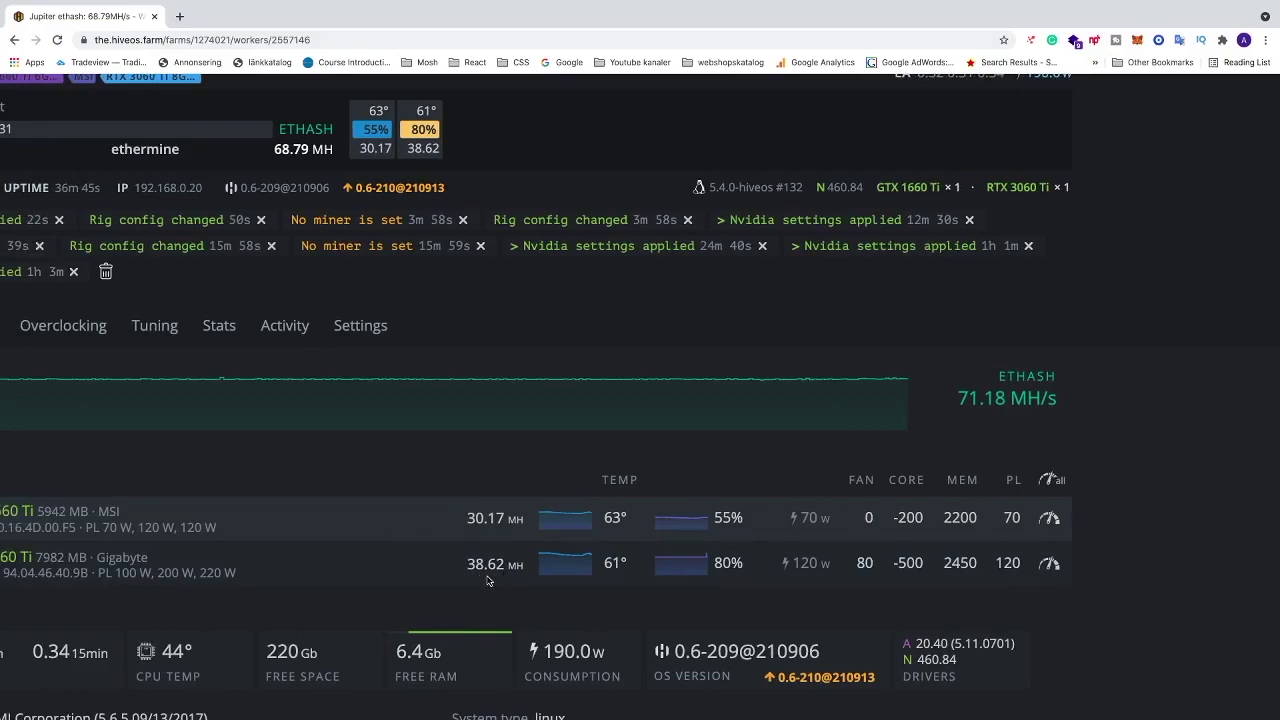
{"action": "scroll", "coordinate": [488, 580], "scroll_direction": "left", "scroll_amount": 3}
{"action": "scroll", "coordinate": [488, 580], "scroll_direction": "up", "scroll_amount": 2}
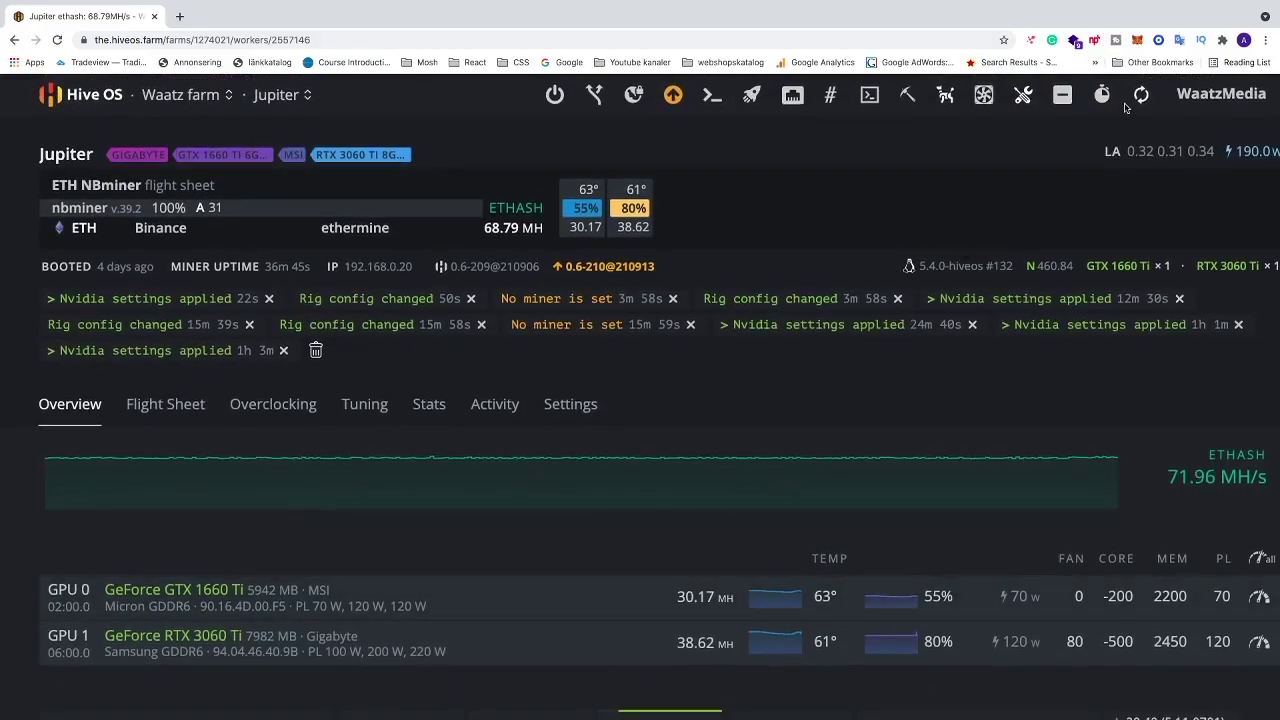
{"action": "scroll", "coordinate": [848, 425], "scroll_direction": "down", "scroll_amount": 2}
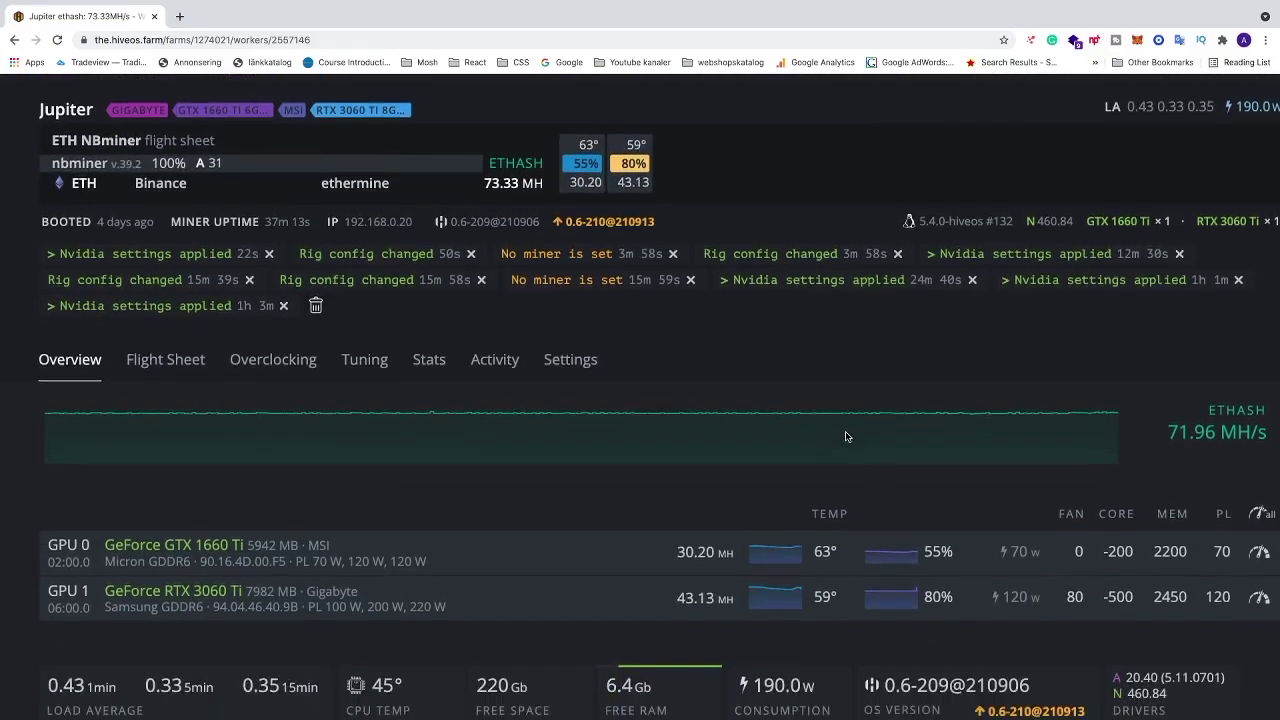
{"action": "scroll", "coordinate": [846, 437], "scroll_direction": "down", "scroll_amount": 2}
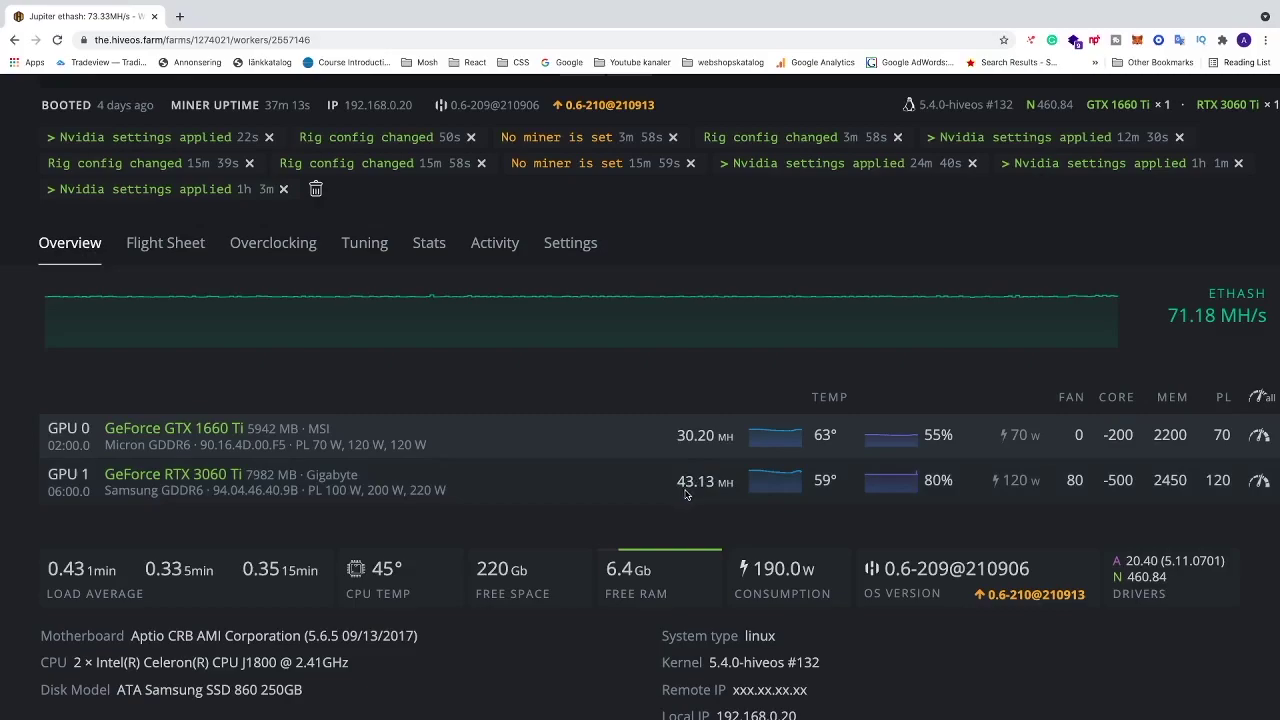
{"action": "scroll", "coordinate": [1043, 472], "scroll_direction": "right", "scroll_amount": 3}
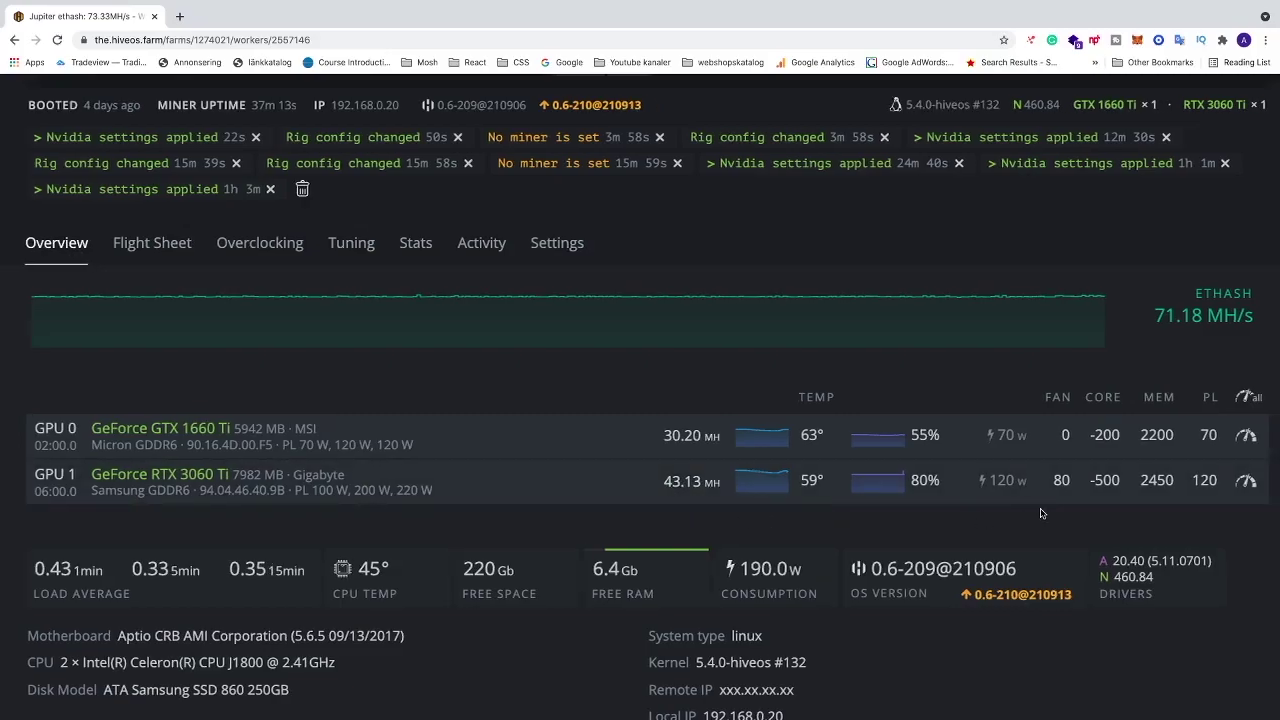
{"action": "scroll", "coordinate": [789, 397], "scroll_direction": "left", "scroll_amount": 2}
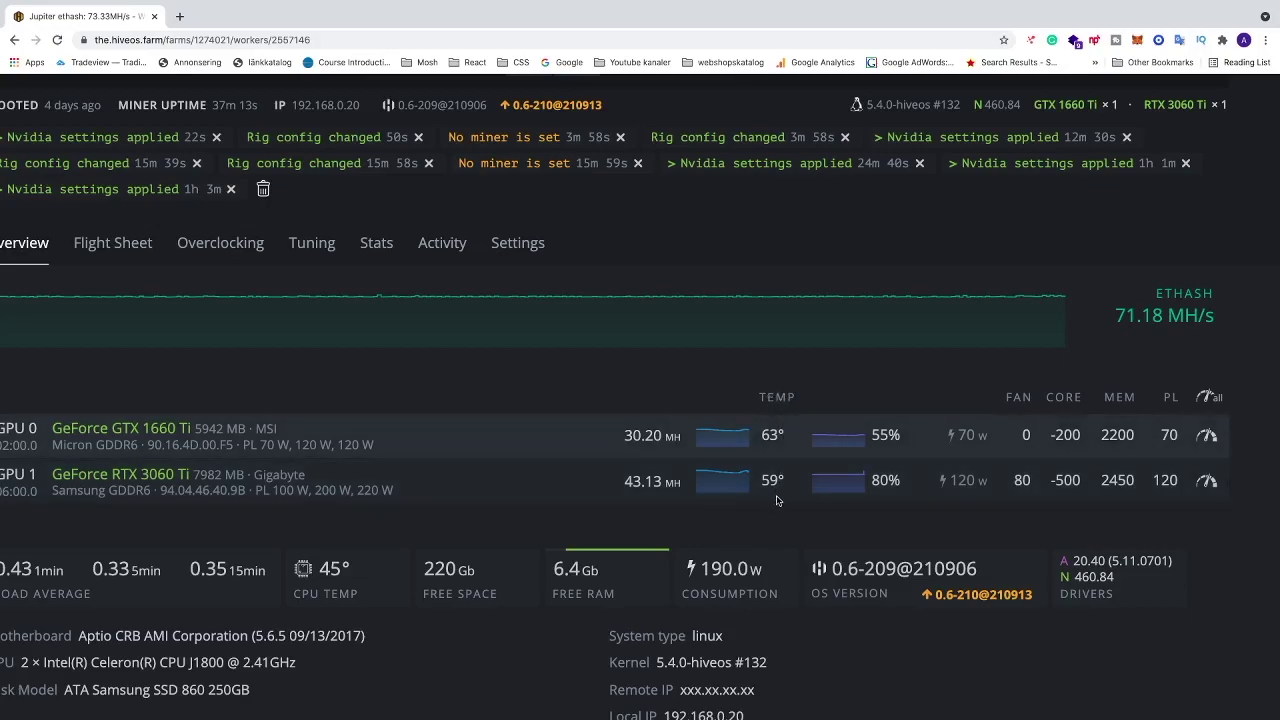
{"action": "scroll", "coordinate": [778, 497], "scroll_direction": "up", "scroll_amount": 3}
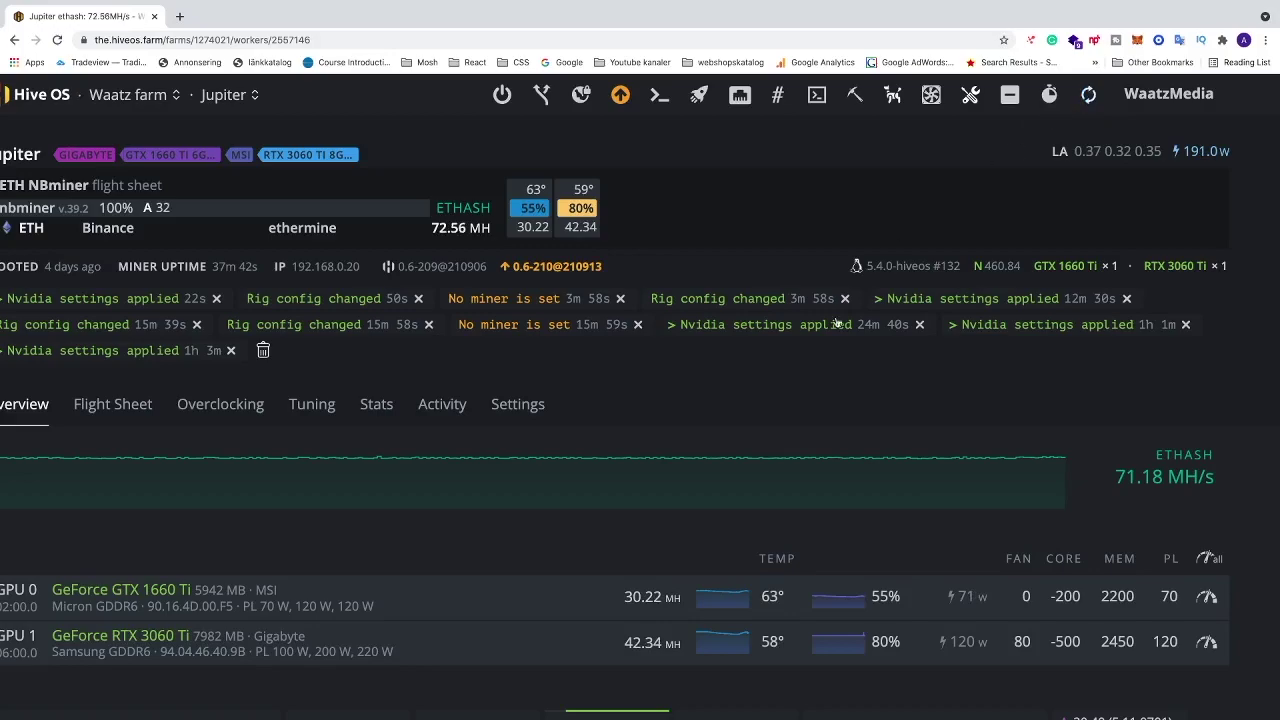
{"action": "scroll", "coordinate": [794, 423], "scroll_direction": "down", "scroll_amount": 1}
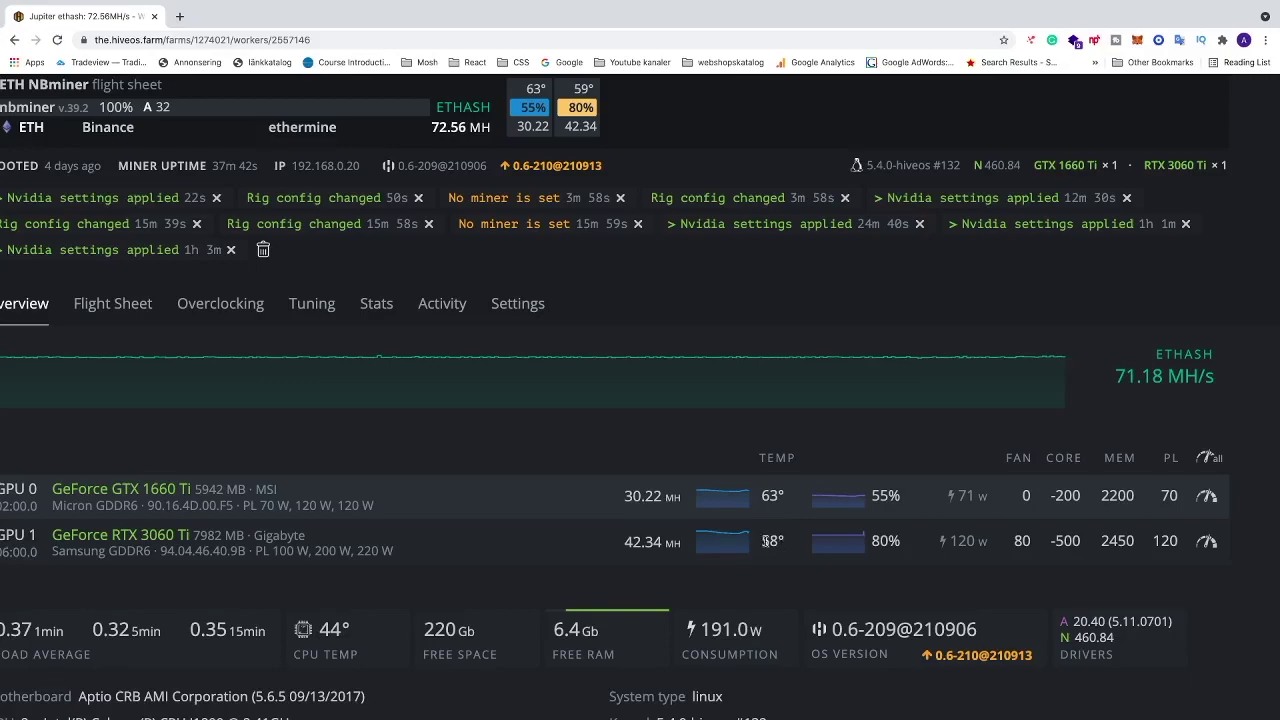
{"action": "left_click_drag", "start_coordinate": [764, 541], "coordinate": [776, 541]}
{"action": "left_click", "coordinate": [782, 543]}
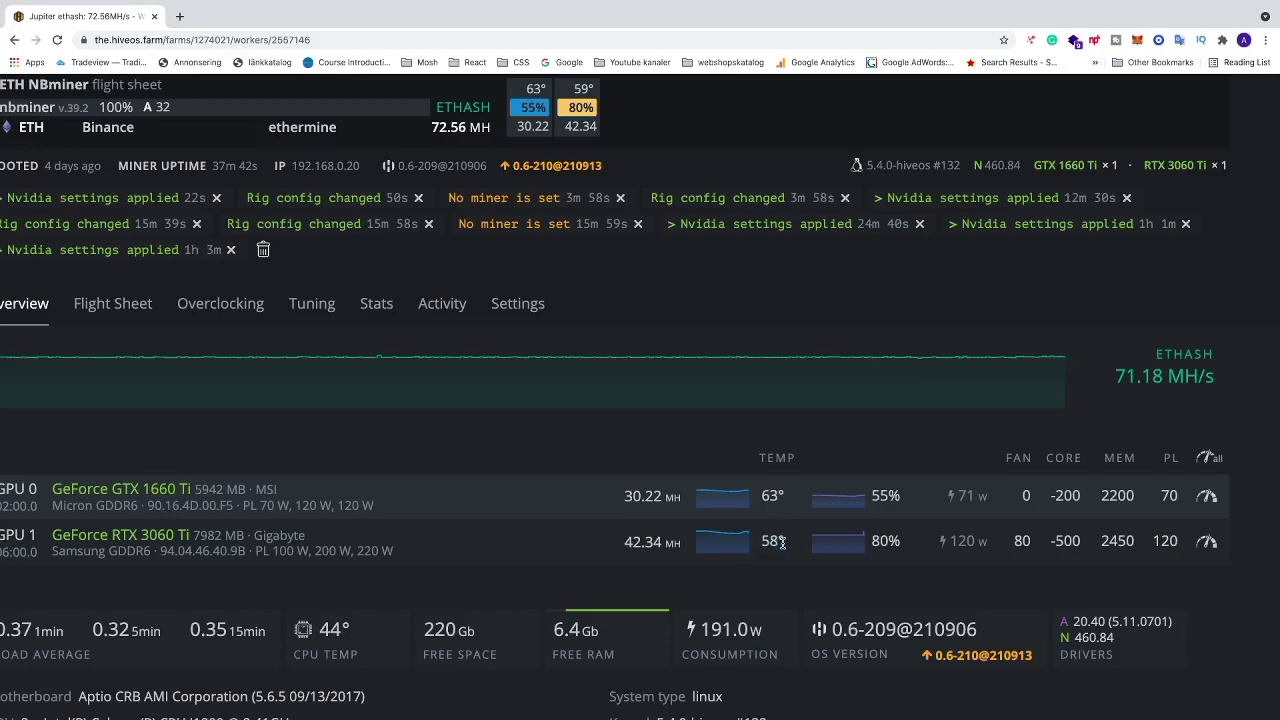